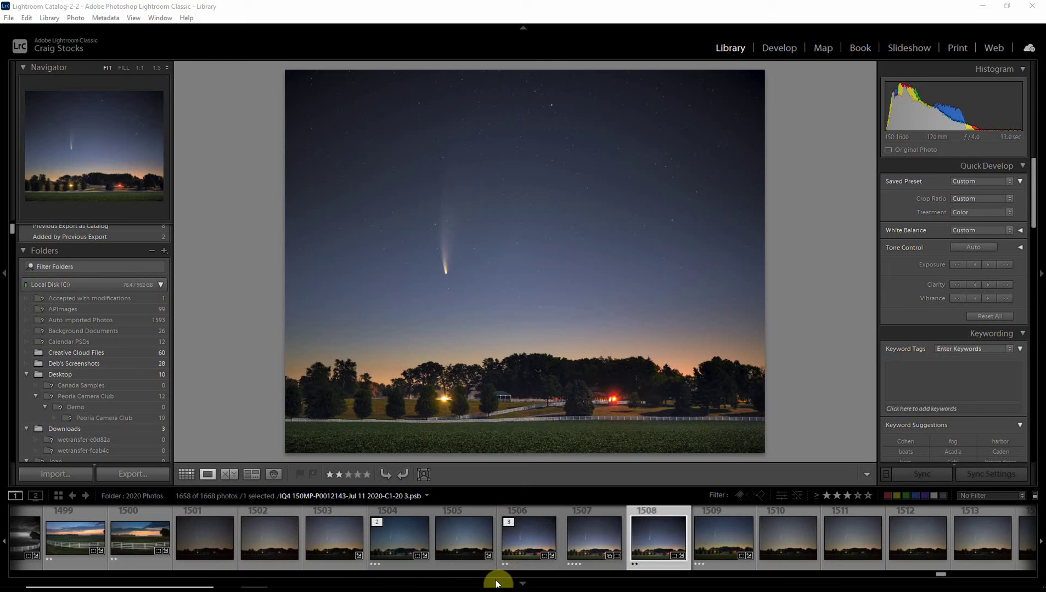
Back in Photoshop, turn off Group 1's visibility so Layer 0's streaked star trails show, then zoom in.
mouse_move(403, 585)
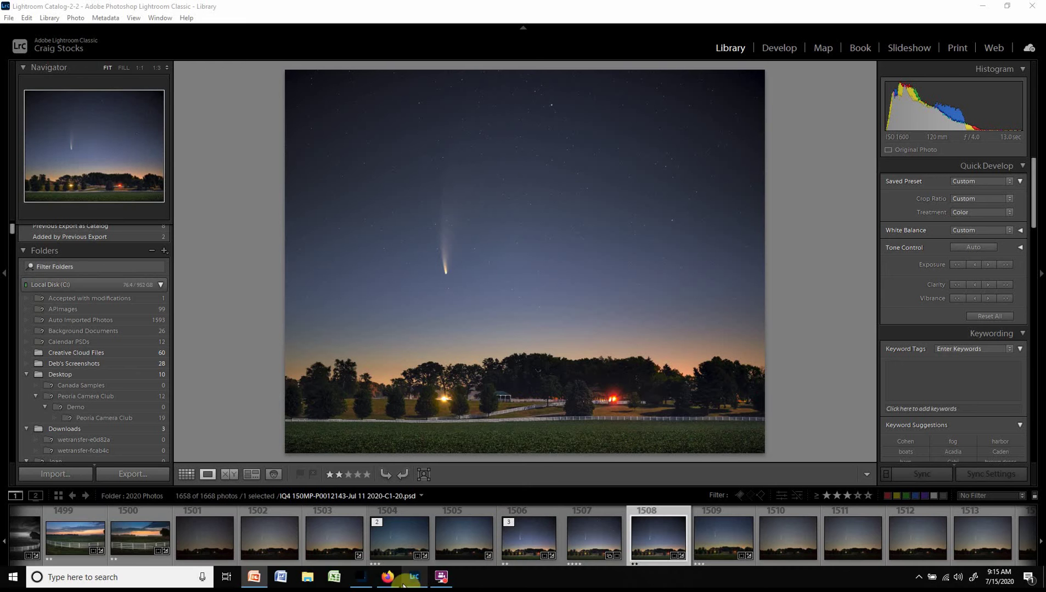
click(361, 577)
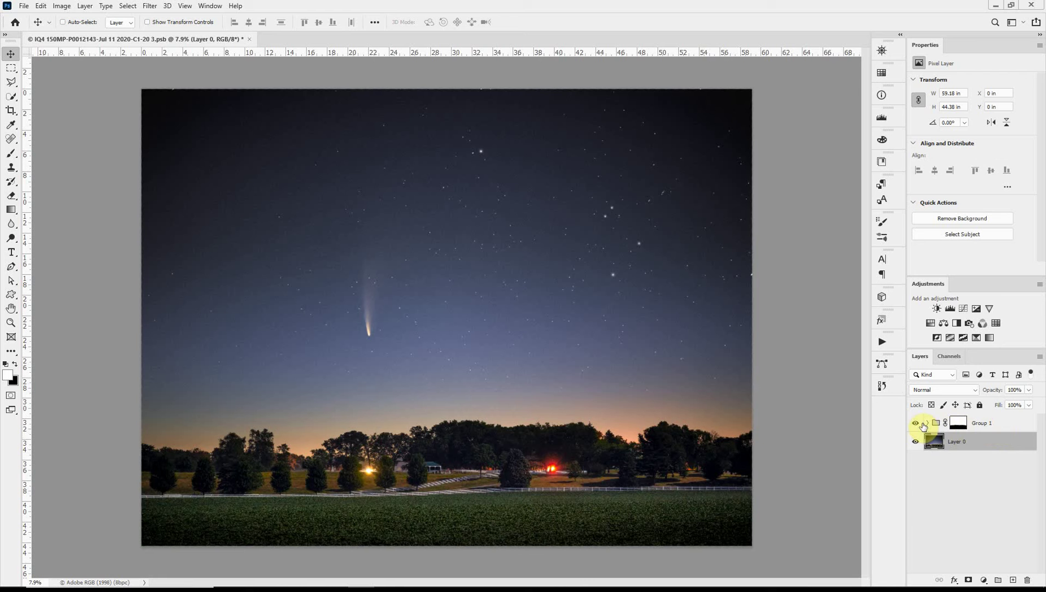
click(927, 425)
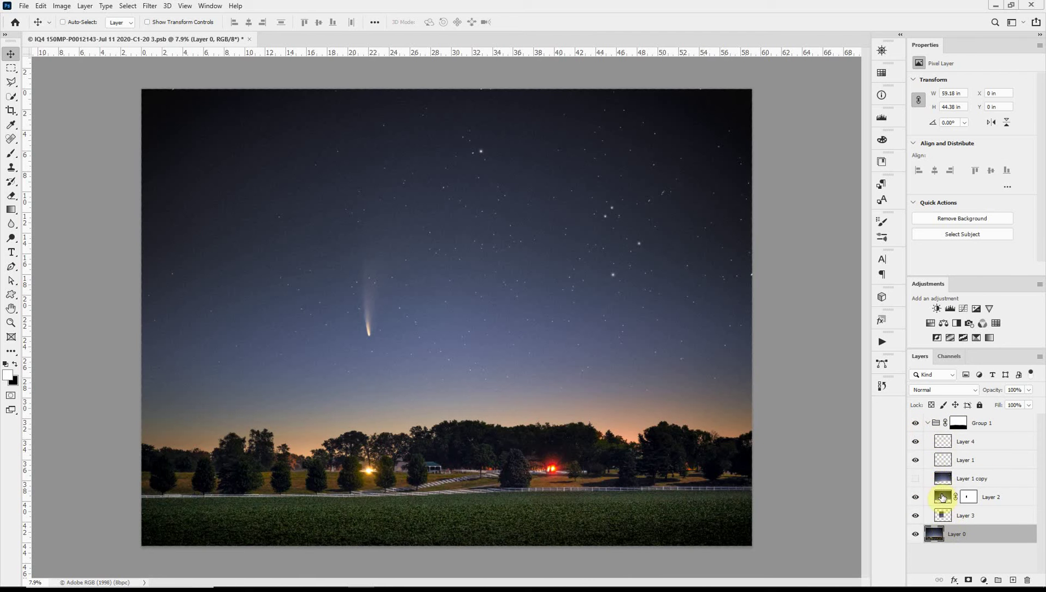
click(927, 423)
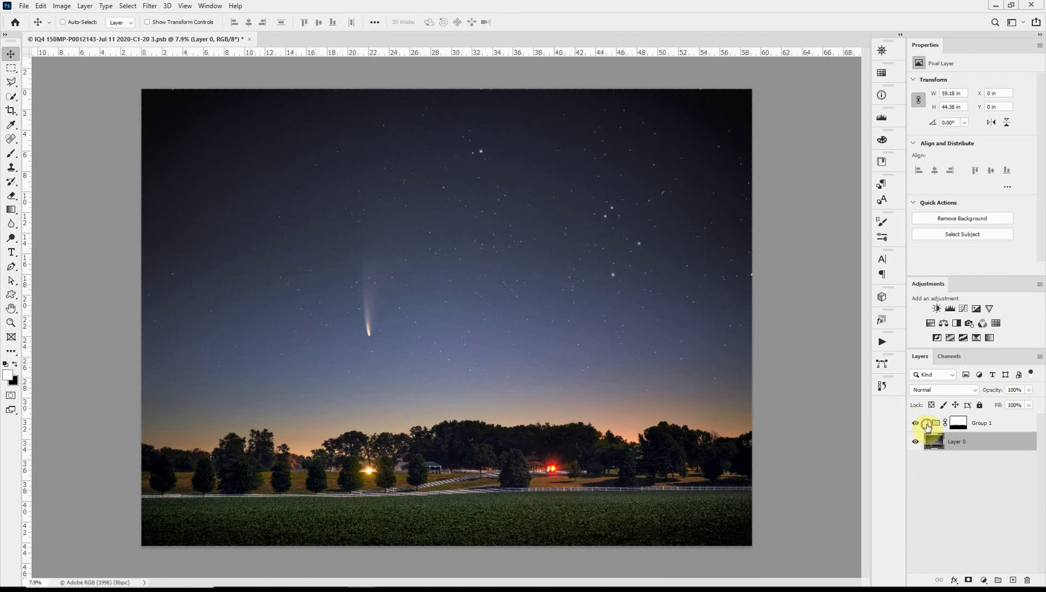
click(915, 424)
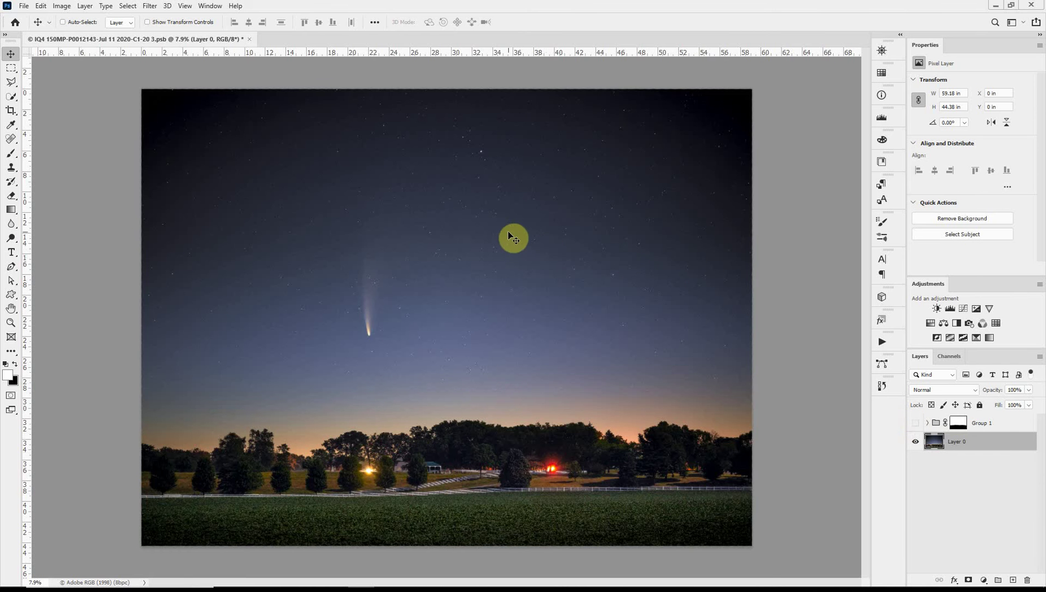
scroll(497, 241, up, 3)
scroll(499, 240, up, 5)
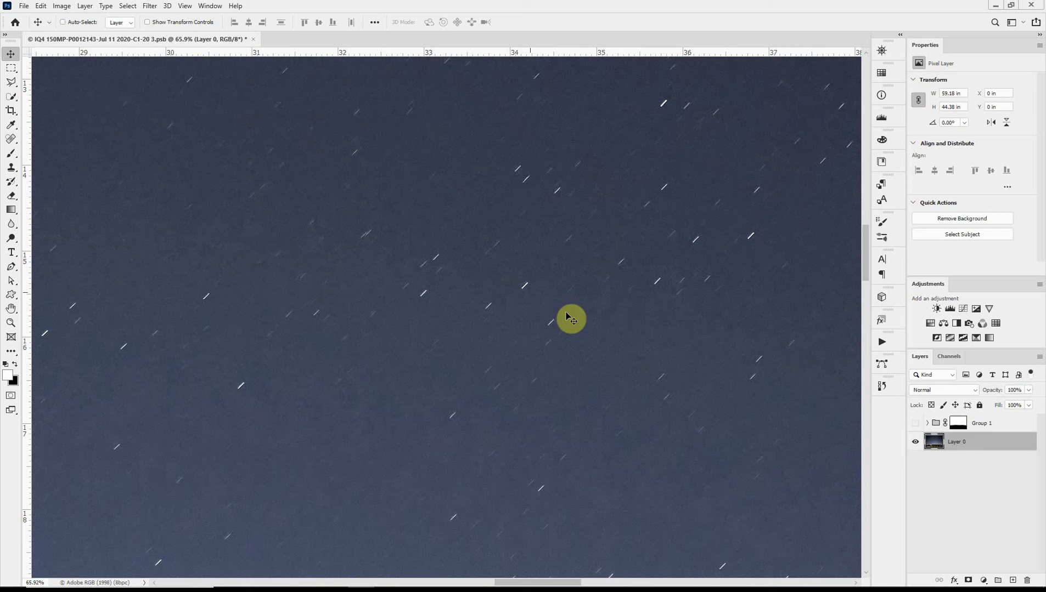
Duplicate Layer 0 and apply a Maximum filter with radius 3 to the copy.
click(973, 445)
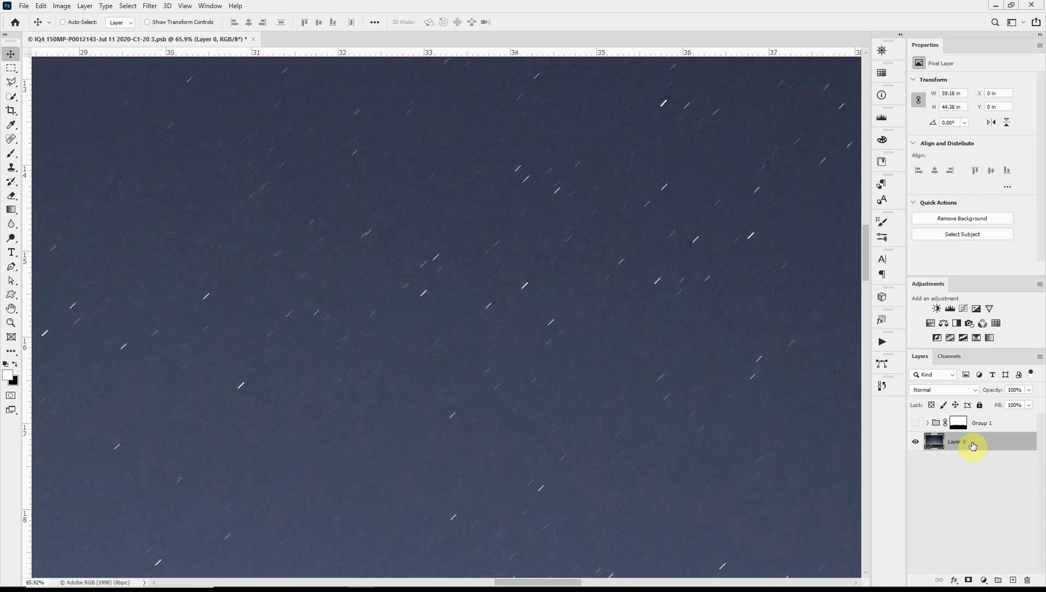
key(ctrl+j)
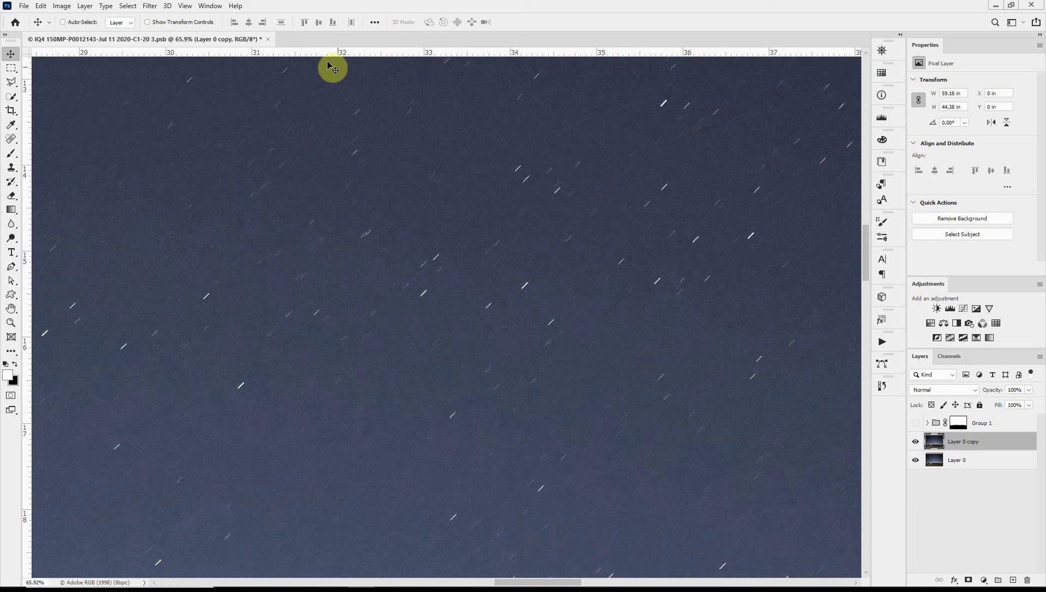
click(150, 8)
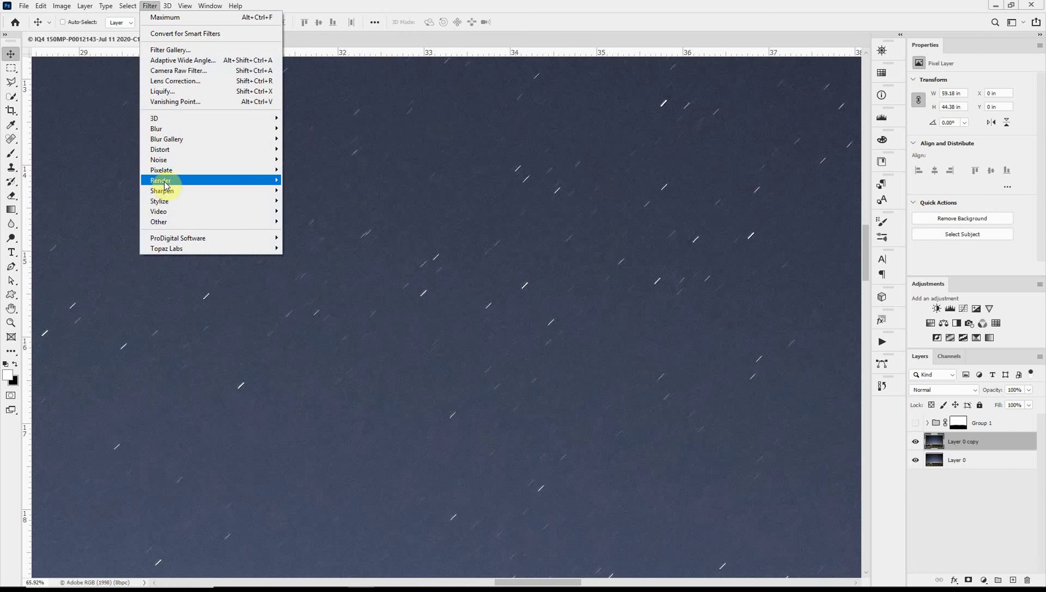
mouse_move(168, 225)
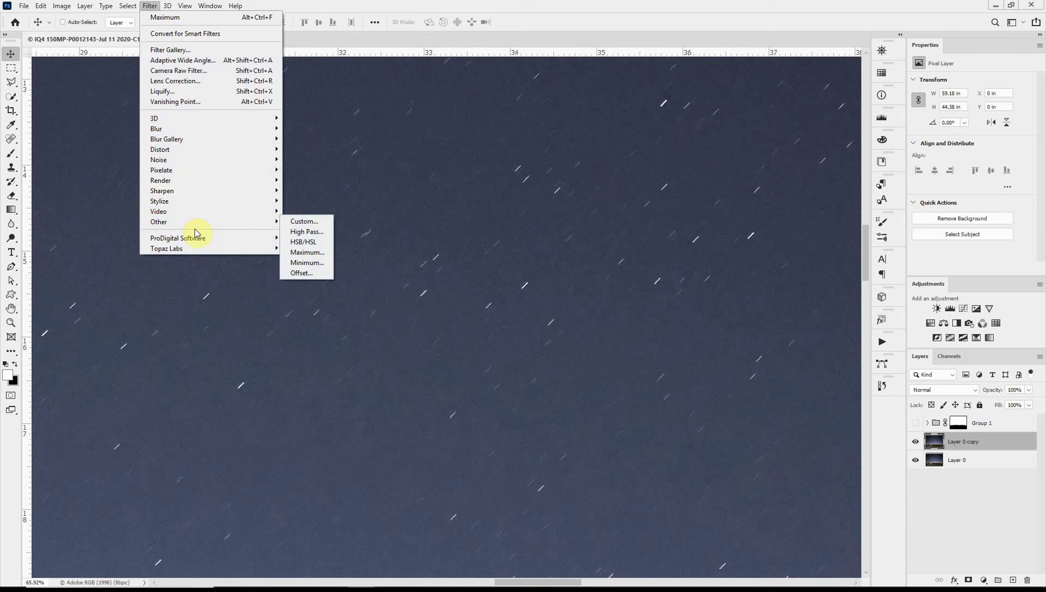
mouse_move(265, 225)
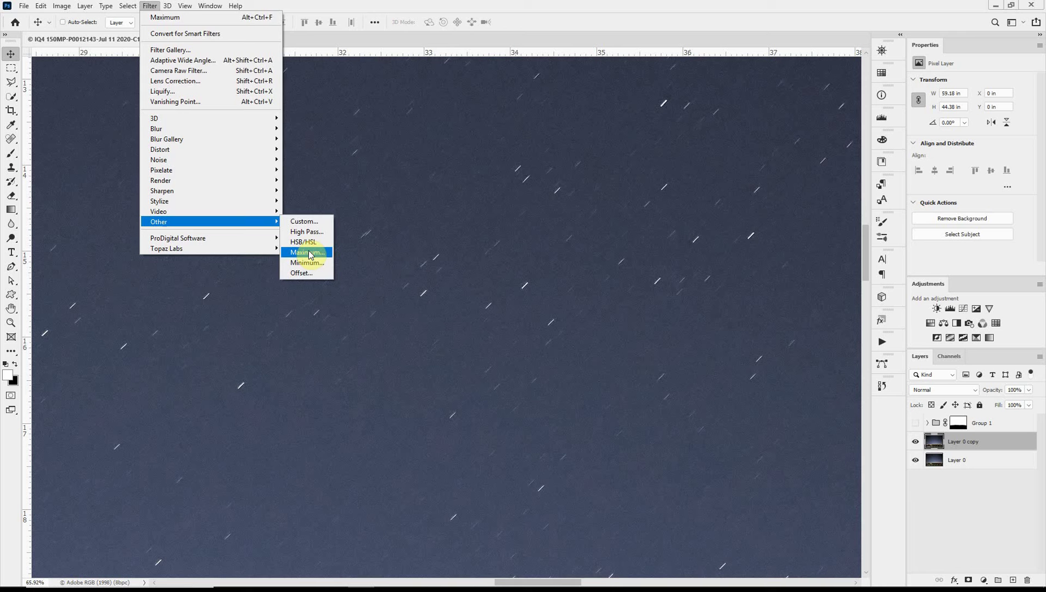
click(308, 253)
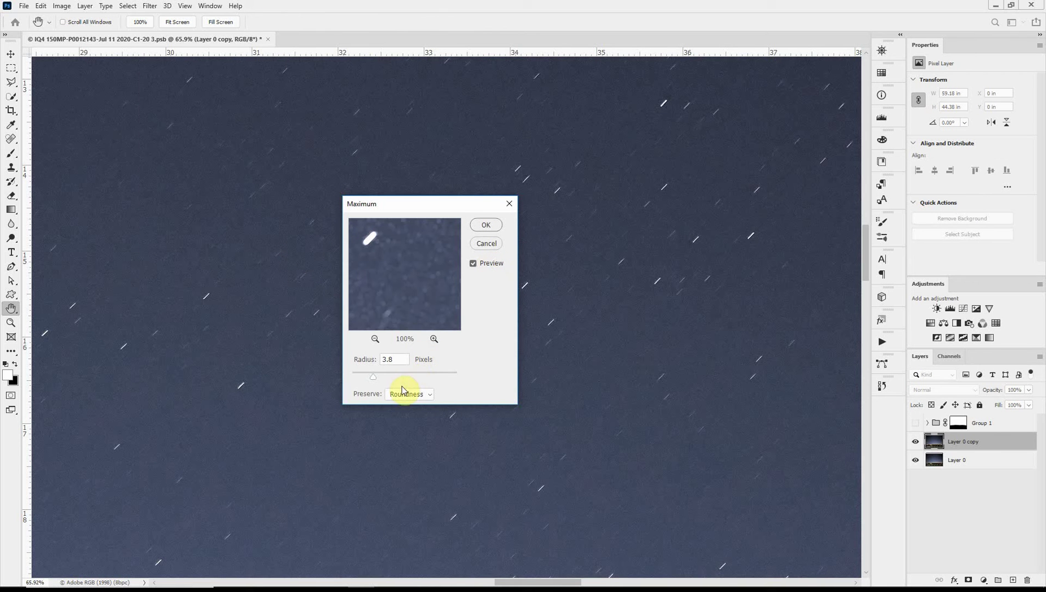
double_click(396, 360)
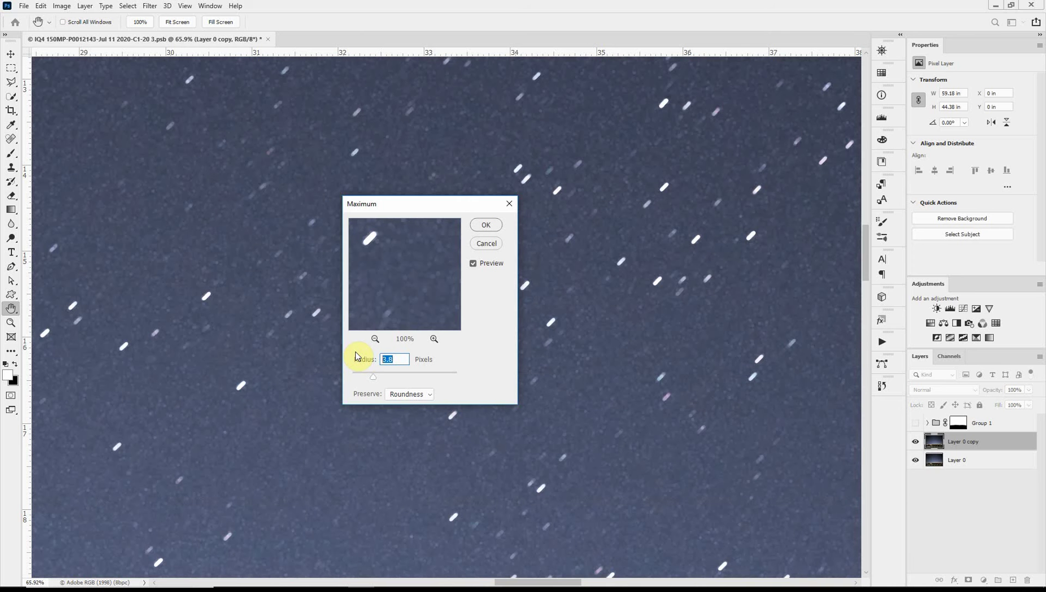
text(3)
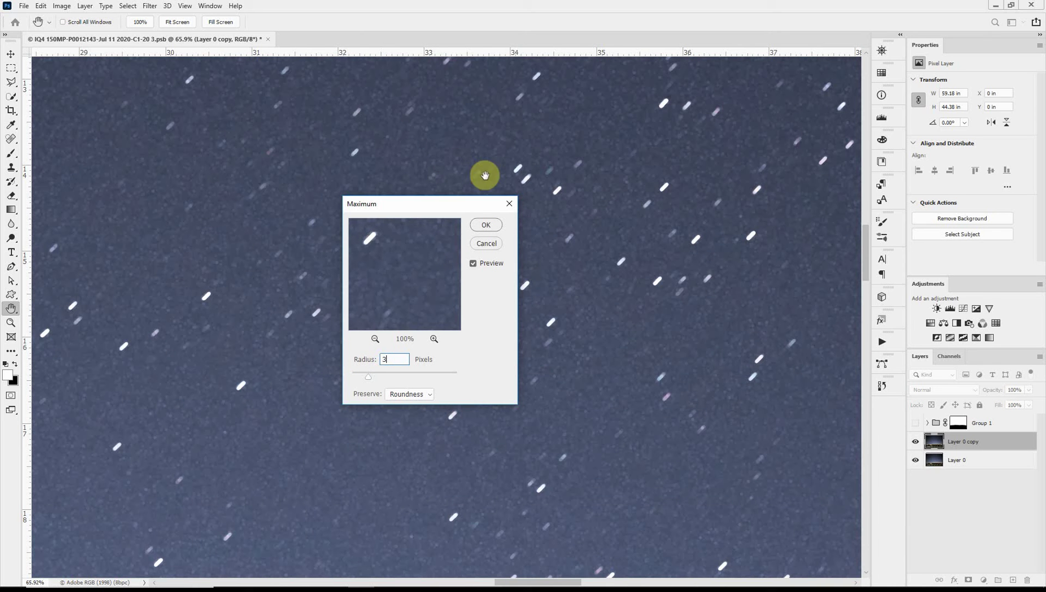
click(486, 225)
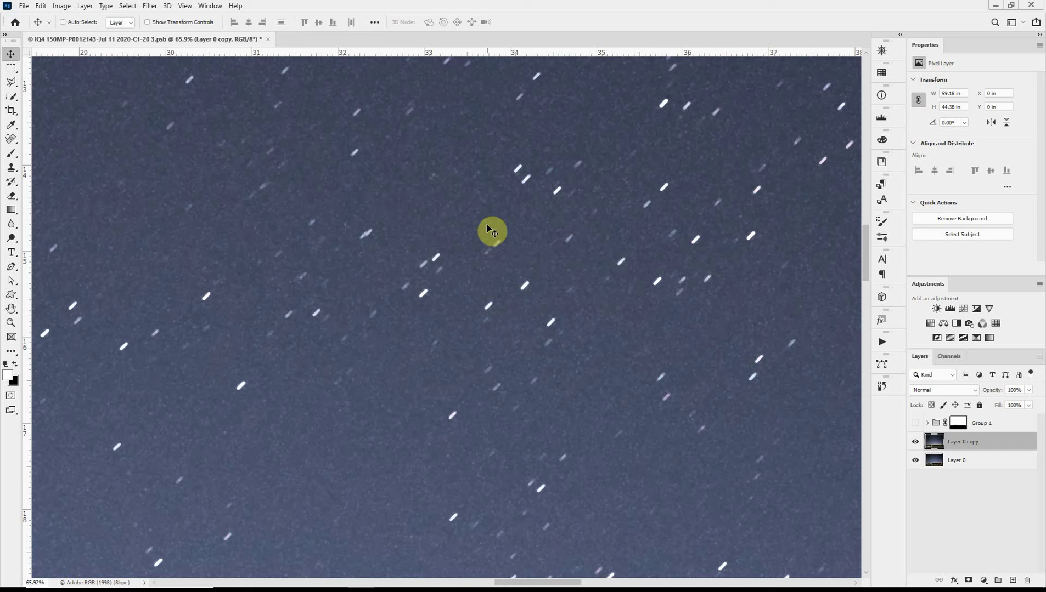
Duplicate the filtered layer as Layer 0 copy 2 and set its blend mode to Darken.
key(ctrl+j)
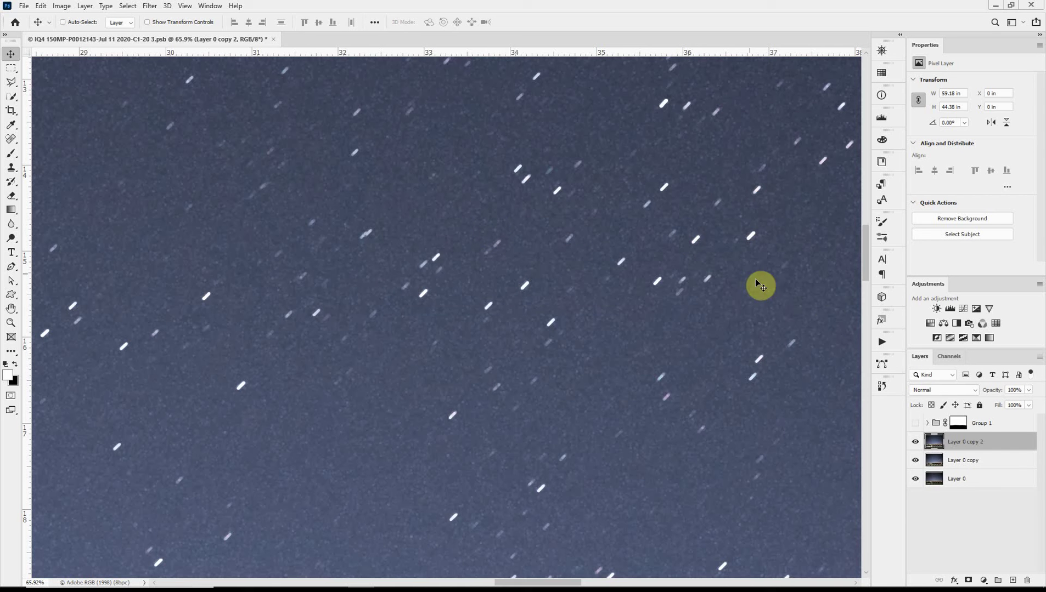
click(945, 391)
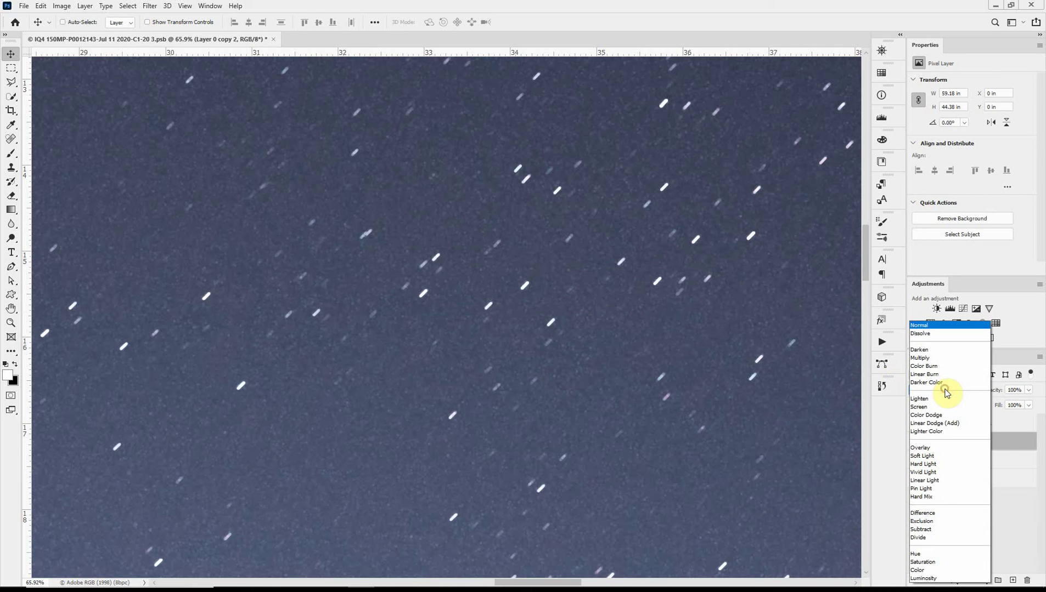
click(935, 351)
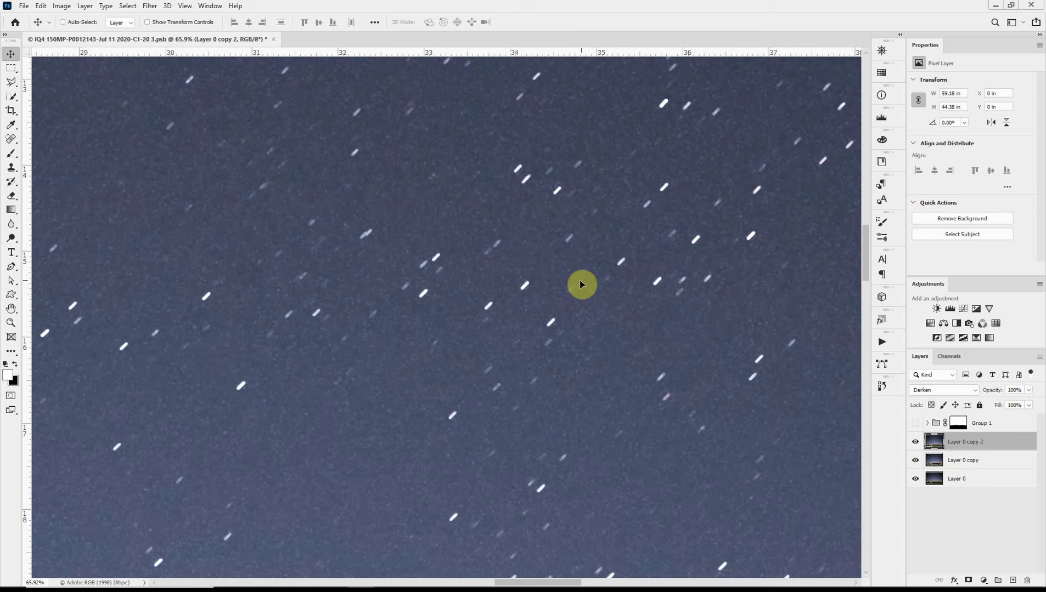
Offset Layer 0 copy 2 a few pixels left and down, then also select Layer 0 copy.
drag(581, 285, 579, 288)
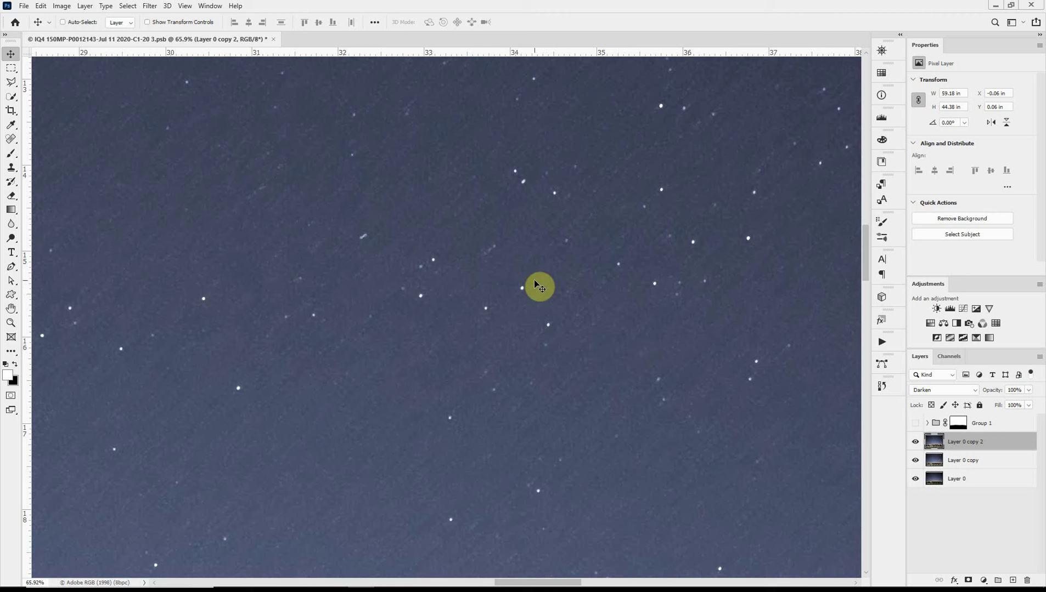
ctrl+click(992, 465)
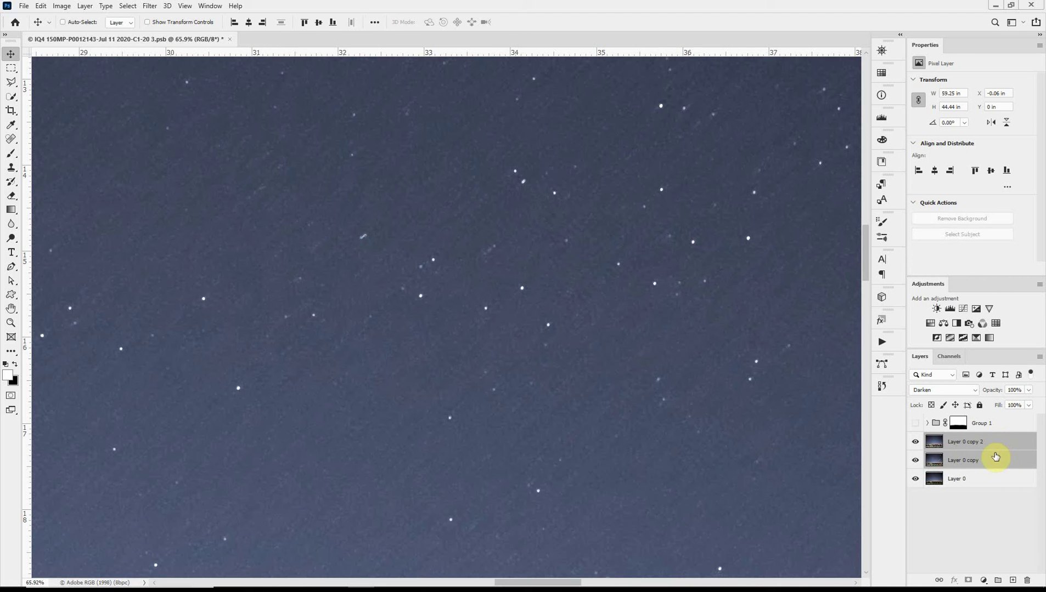
Merge Layer 0 copy 2 down into Layer 0 copy.
ctrl+click(996, 456)
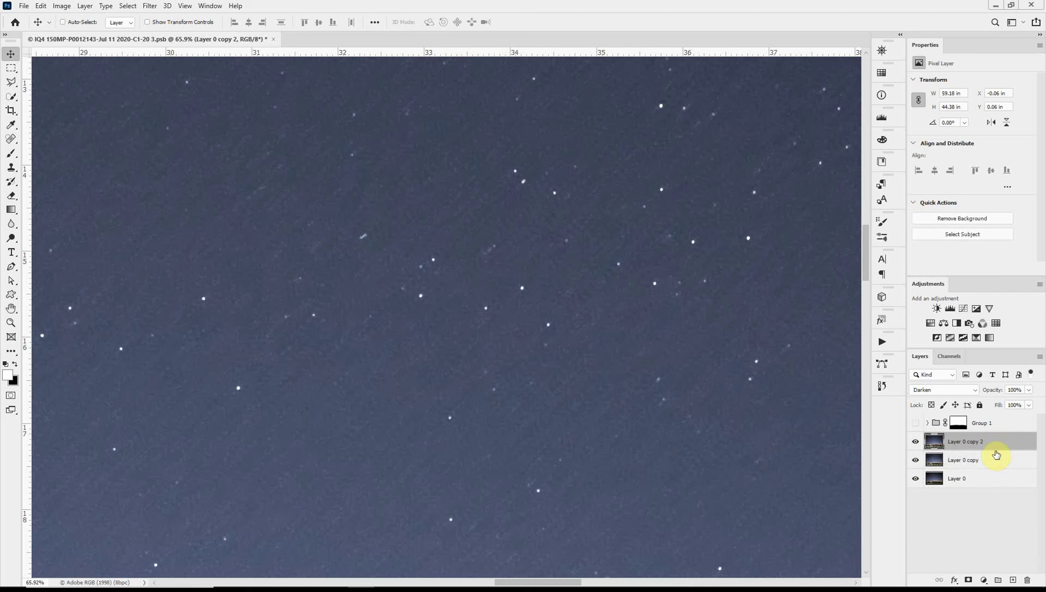
key(ctrl+e)
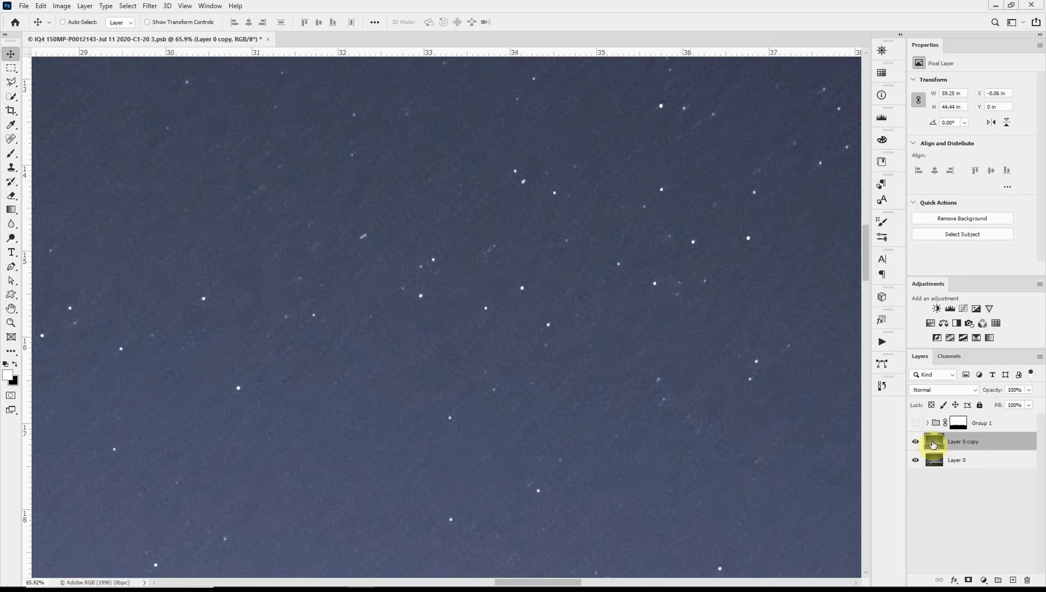
scroll(620, 332, down, 3)
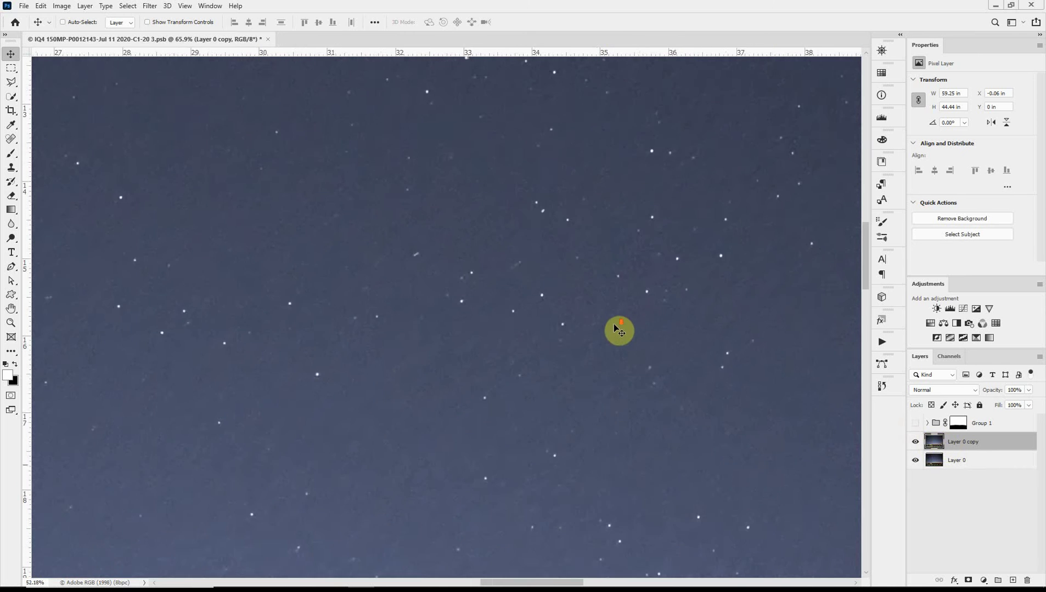
scroll(620, 334, down, 3)
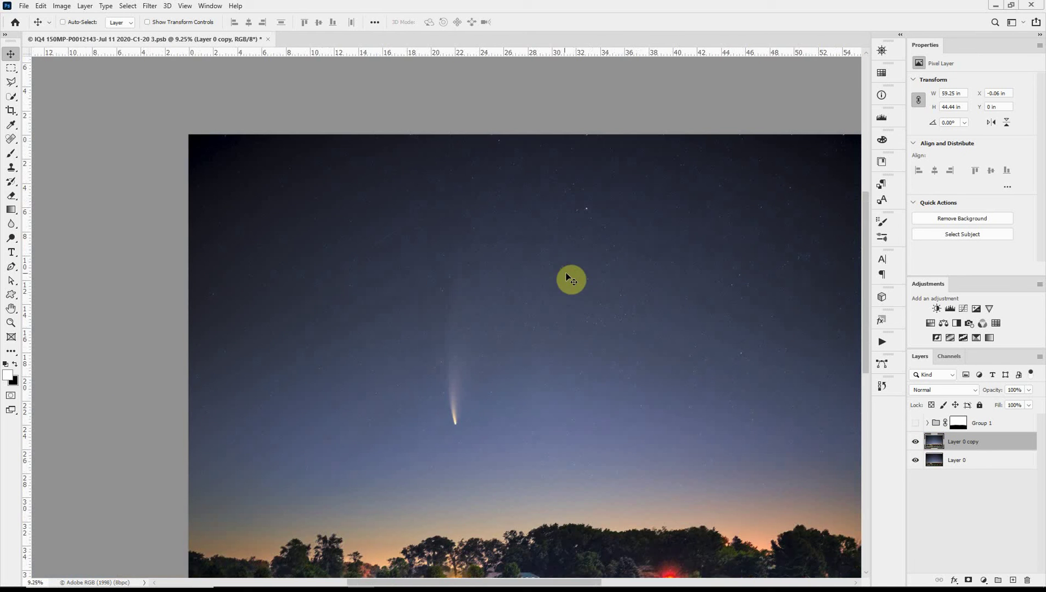
scroll(581, 287, up, 4)
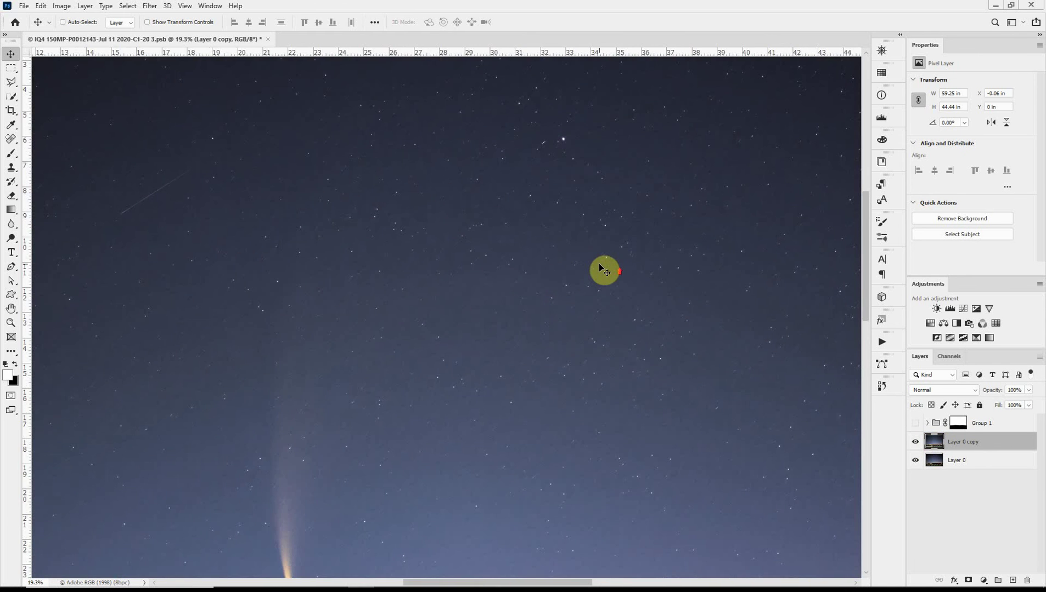
scroll(598, 261, up, 3)
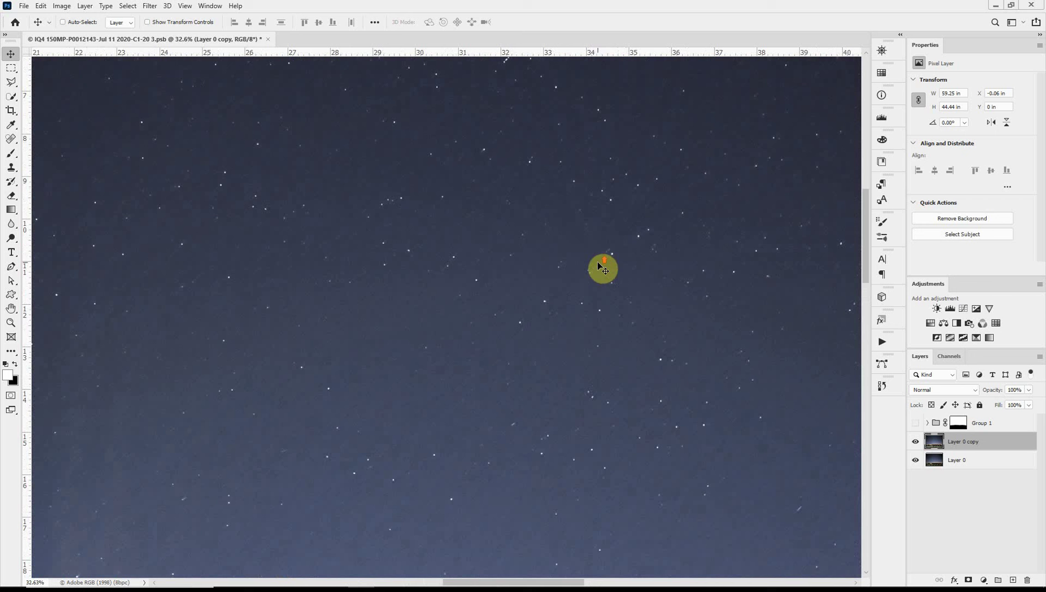
Apply the Maximum filter at 3-pixel radius, preserving roundness, to the merged layer.
click(151, 7)
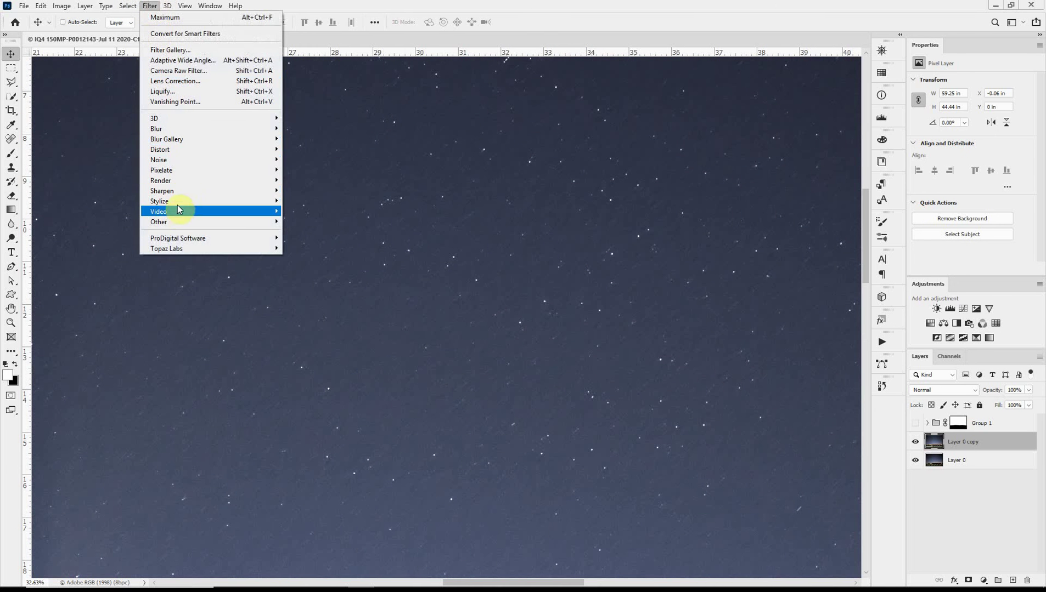
mouse_move(181, 220)
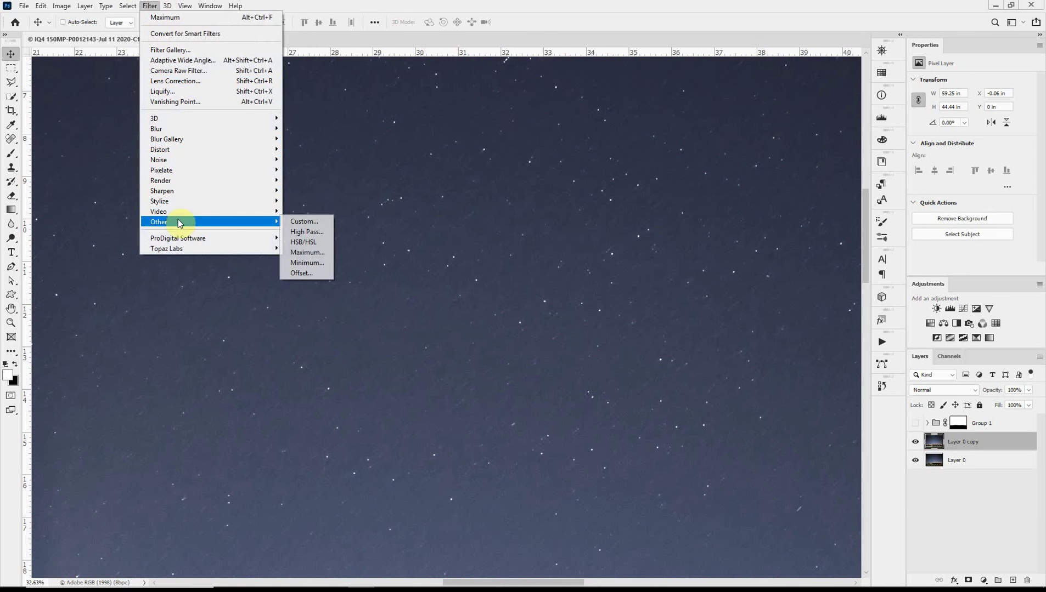
click(303, 254)
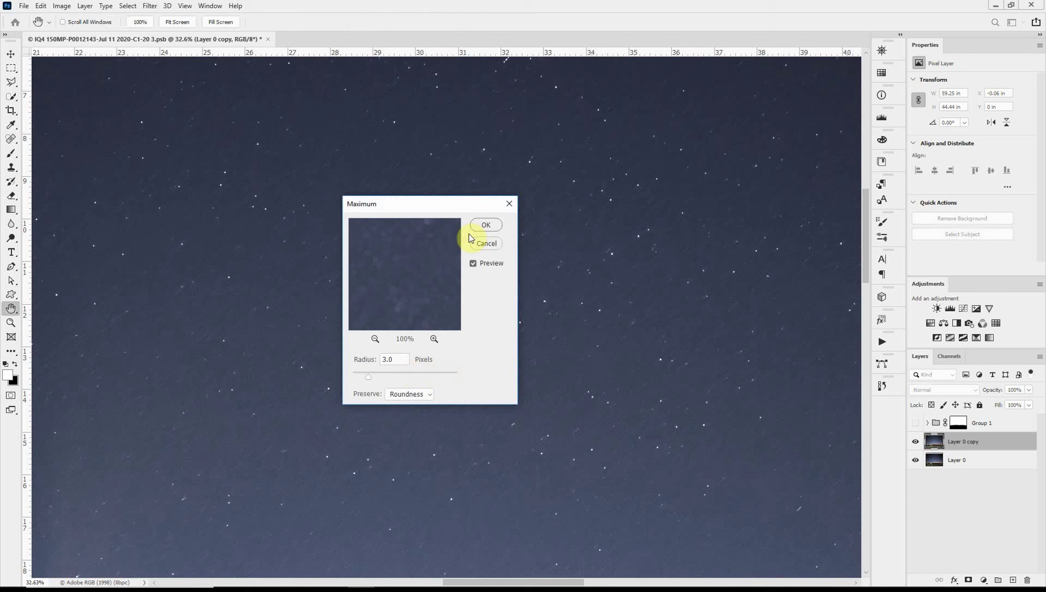
click(485, 226)
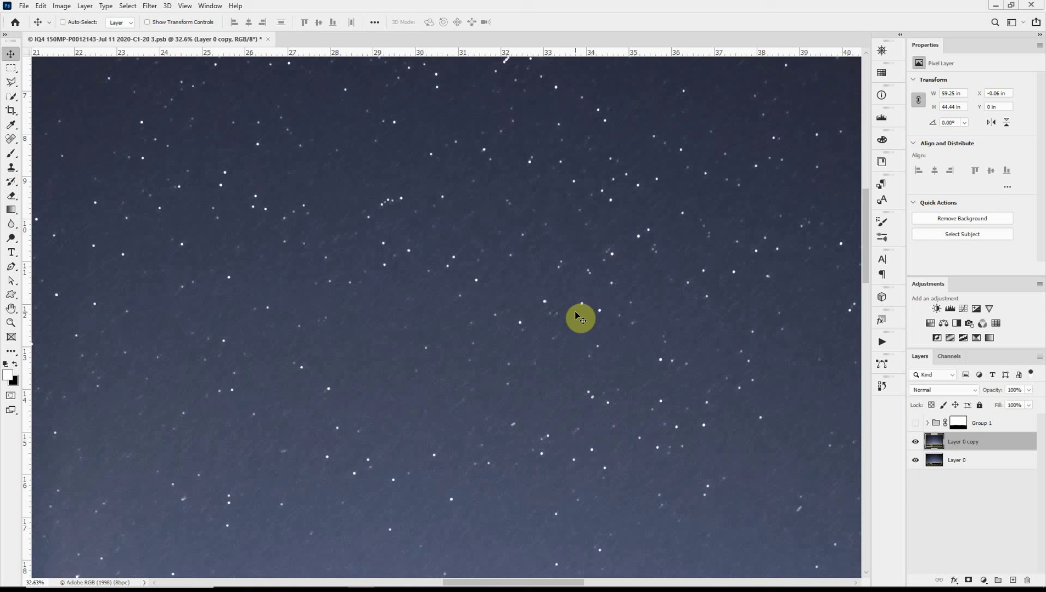
Zoom in to about 95% to inspect the rounded stars.
drag(467, 277, 567, 268)
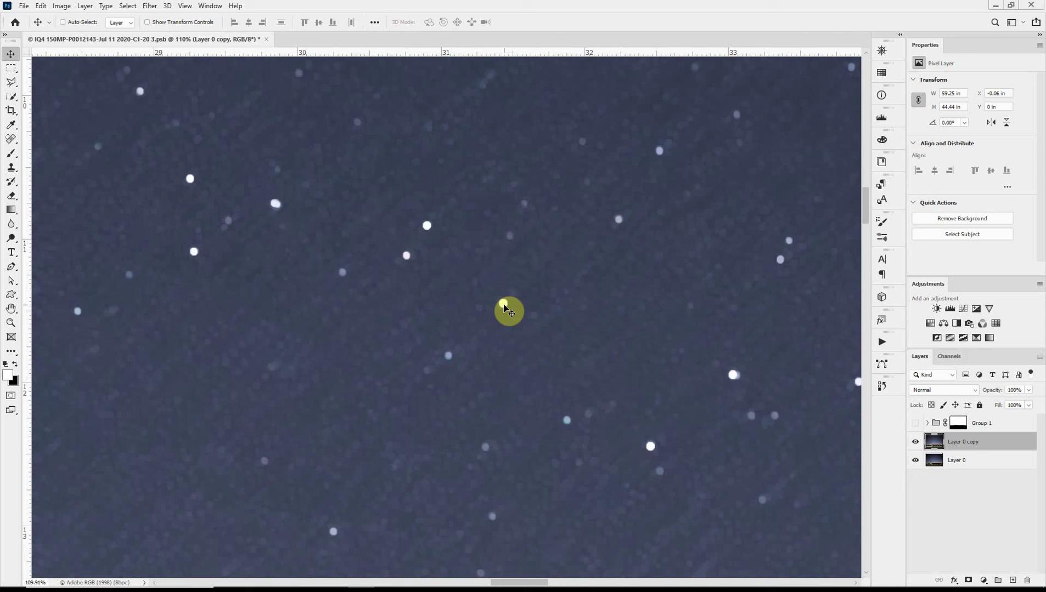
drag(676, 364, 650, 315)
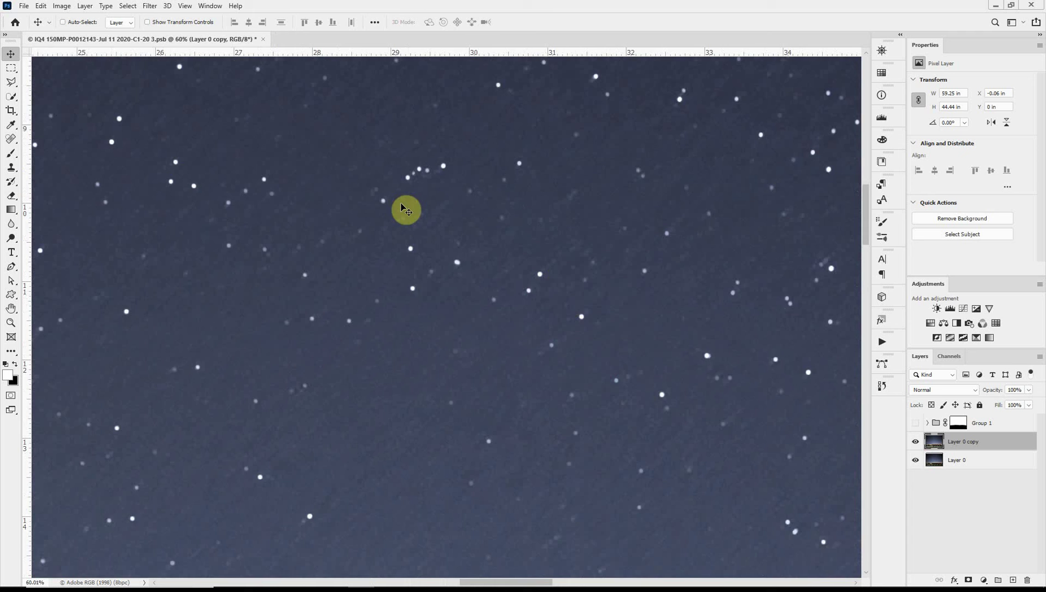
drag(404, 210, 609, 309)
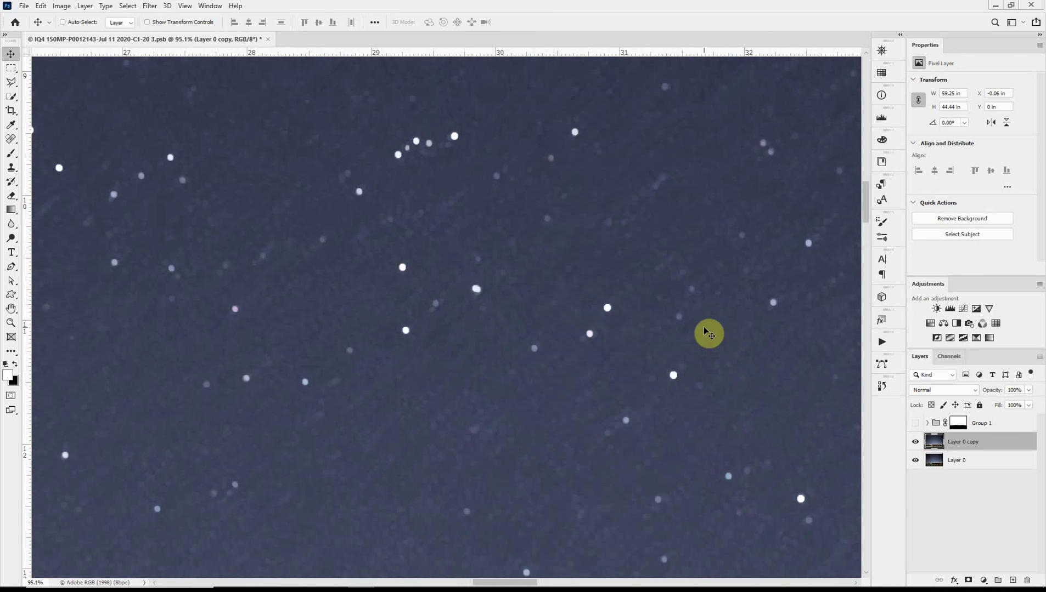
click(150, 6)
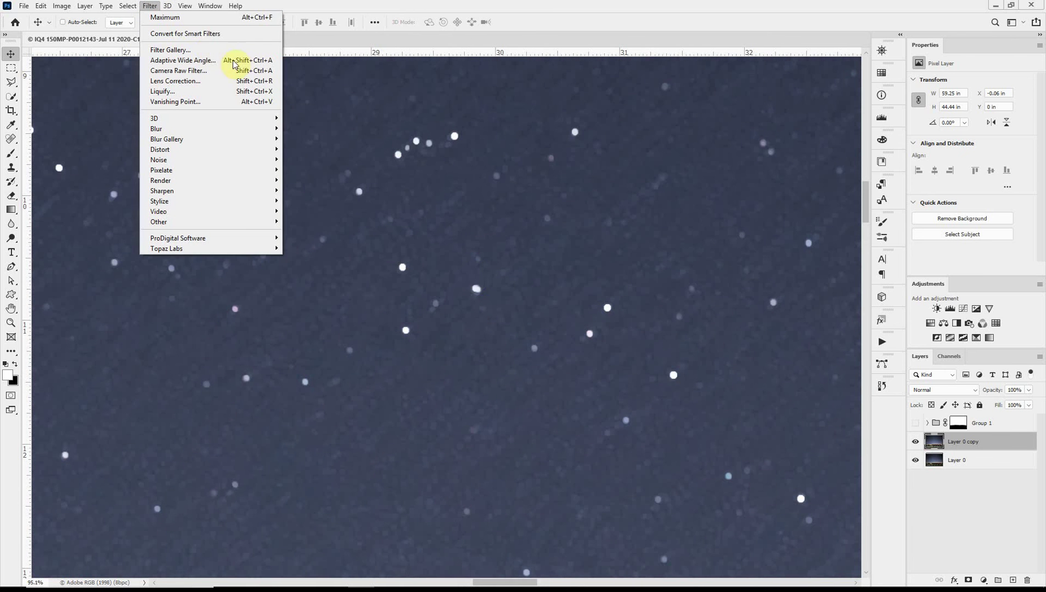
click(324, 91)
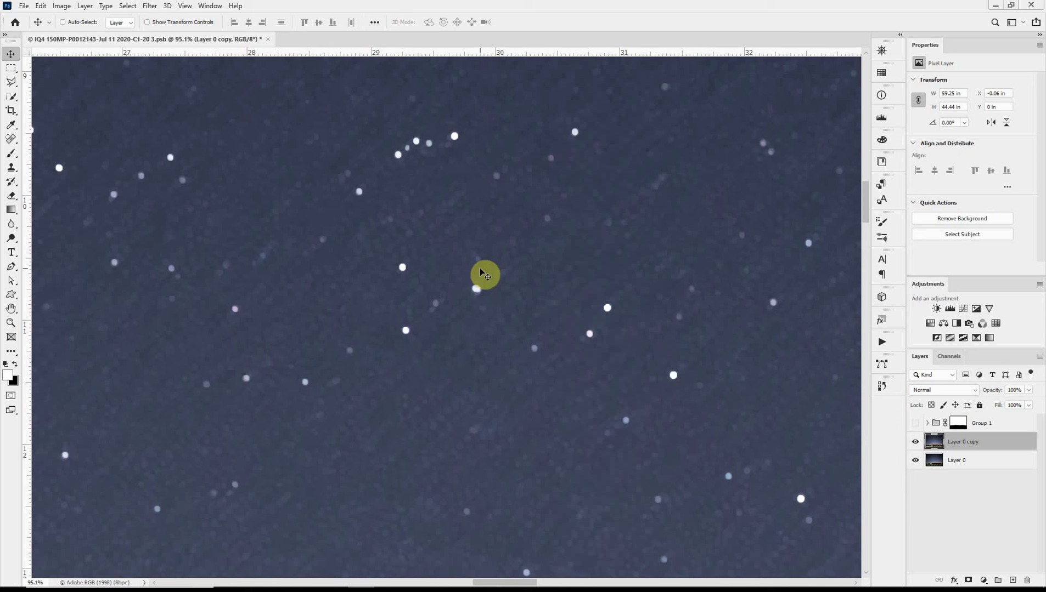
scroll(496, 307, down, 1)
scroll(500, 310, up, 1)
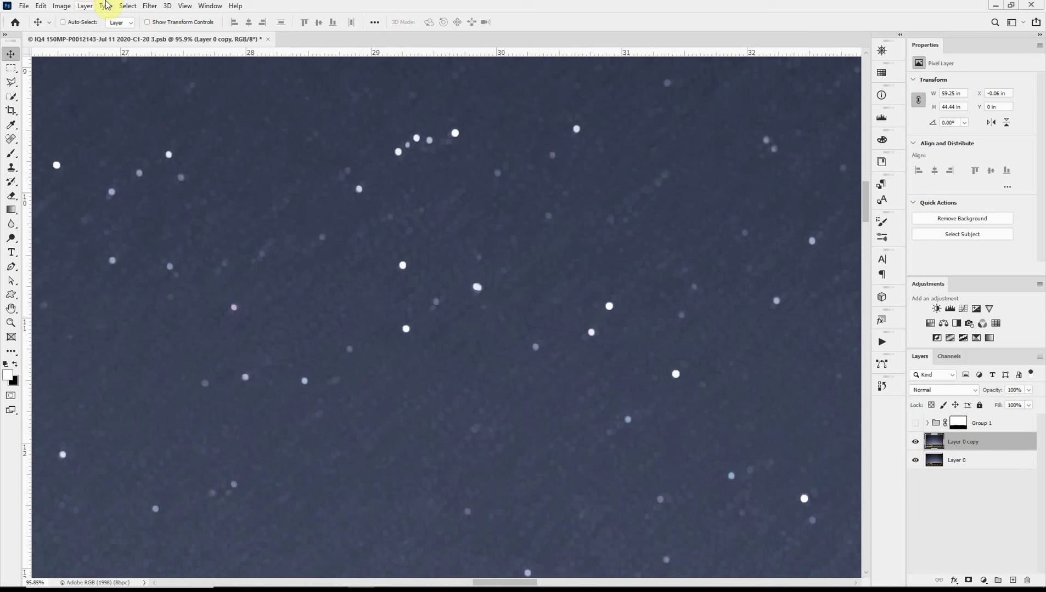
Select the star highlights with Color Range set to Highlights and fuzziness 43.
click(130, 7)
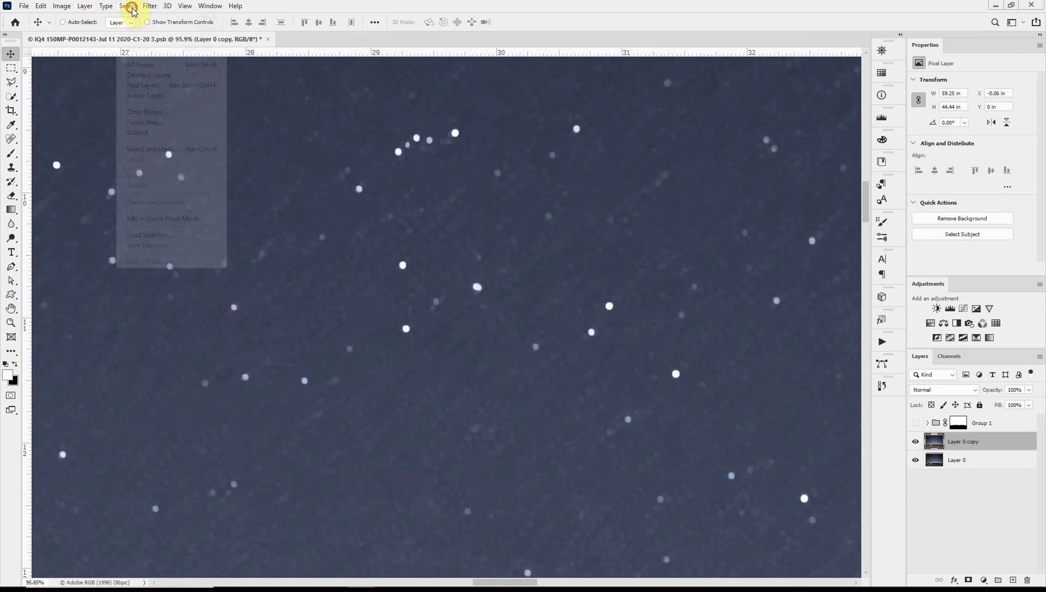
click(148, 112)
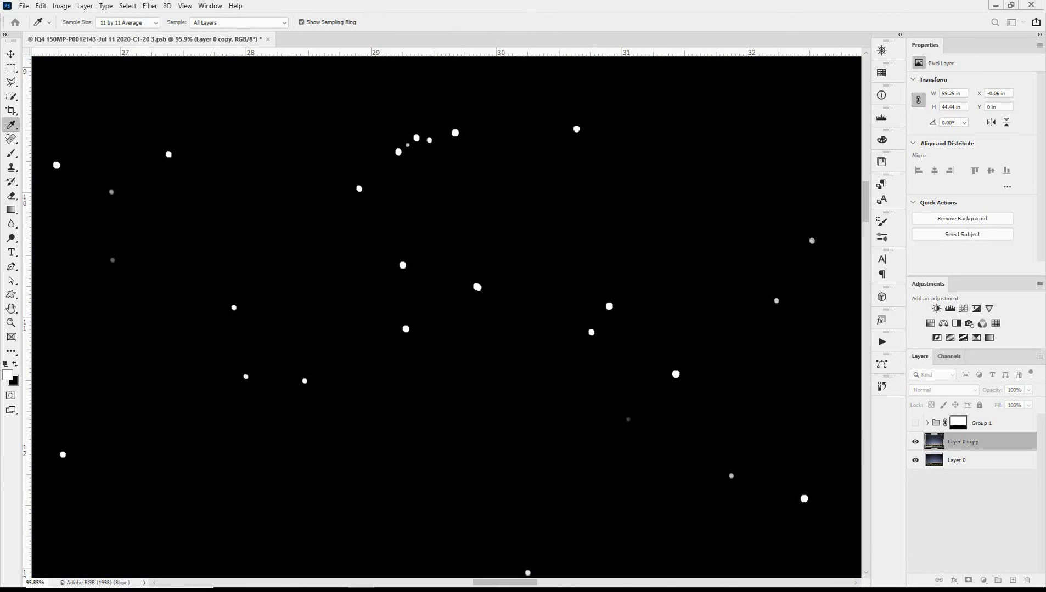
drag(602, 233, 629, 228)
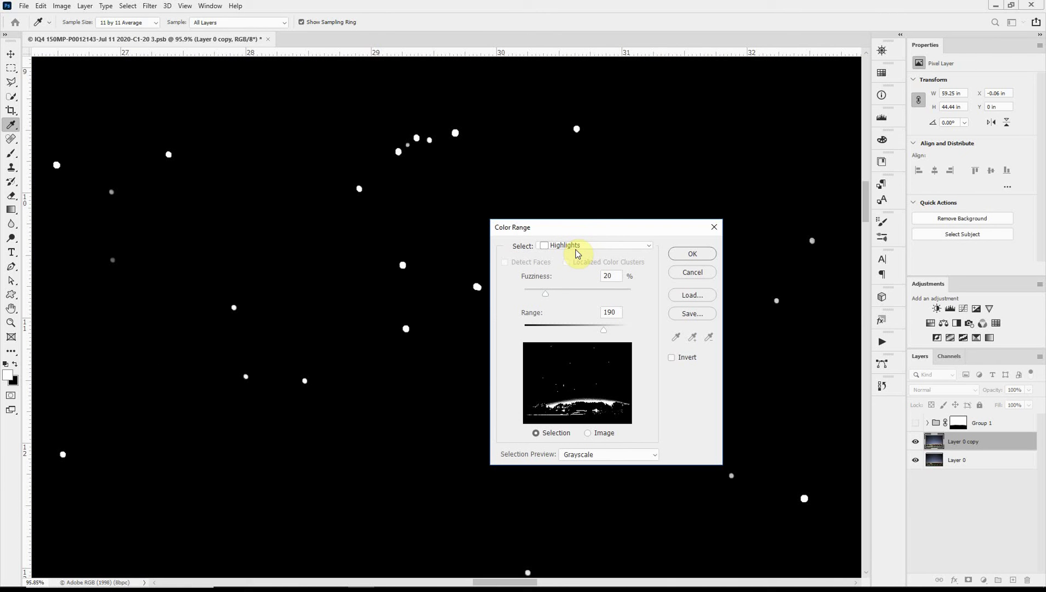
drag(543, 291, 596, 303)
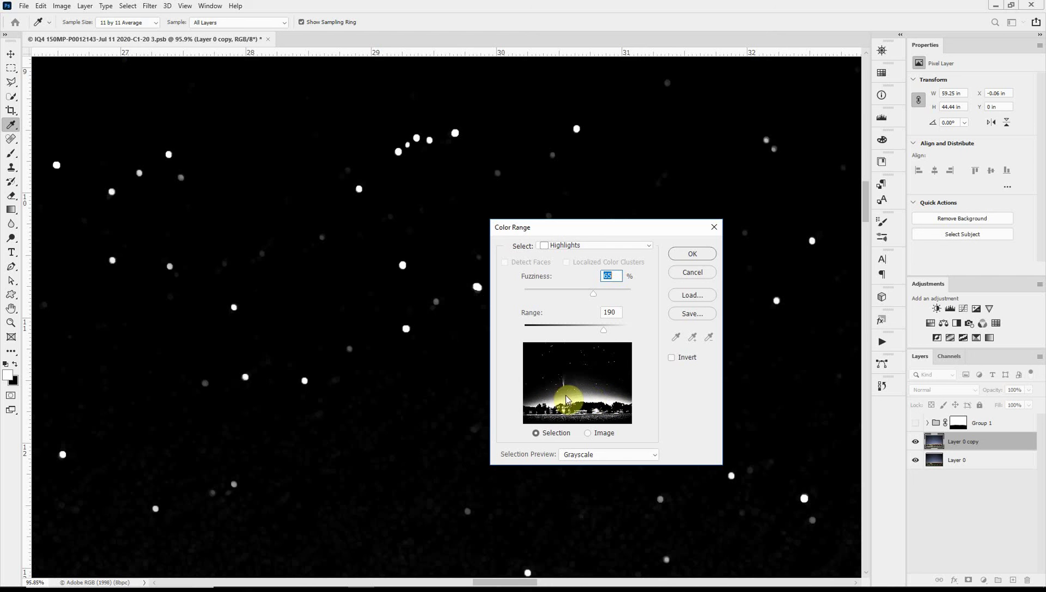
click(692, 254)
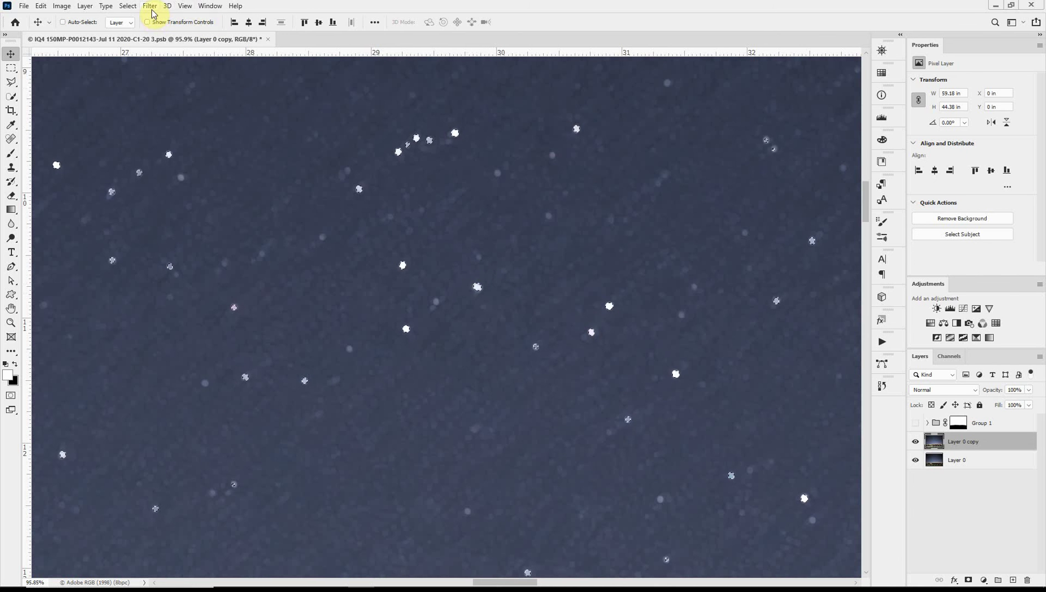
Expand the star selection slightly and copy the selected stars onto new Layer 5.
click(128, 6)
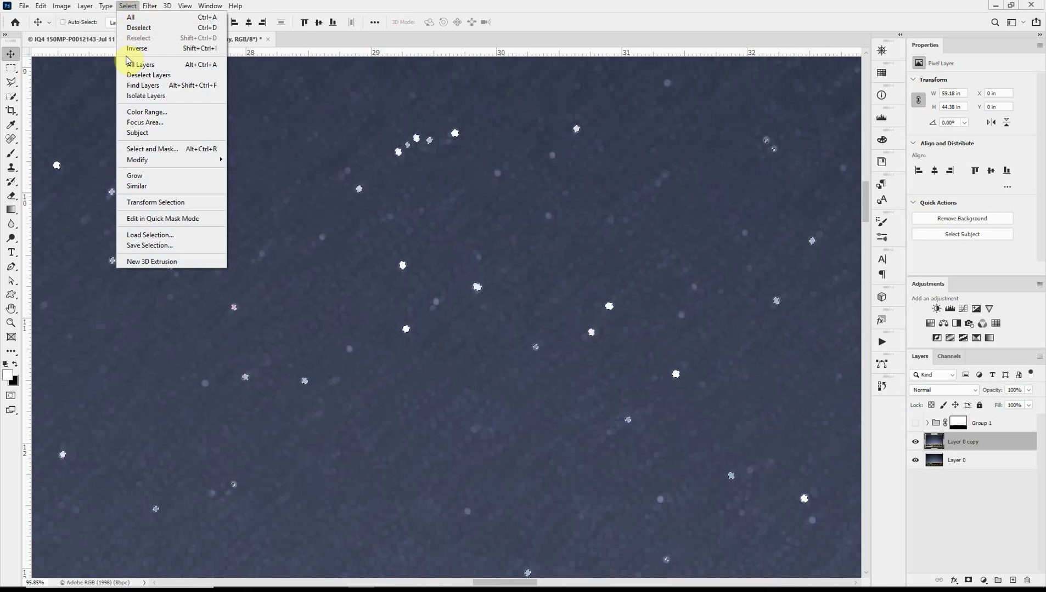
mouse_move(146, 159)
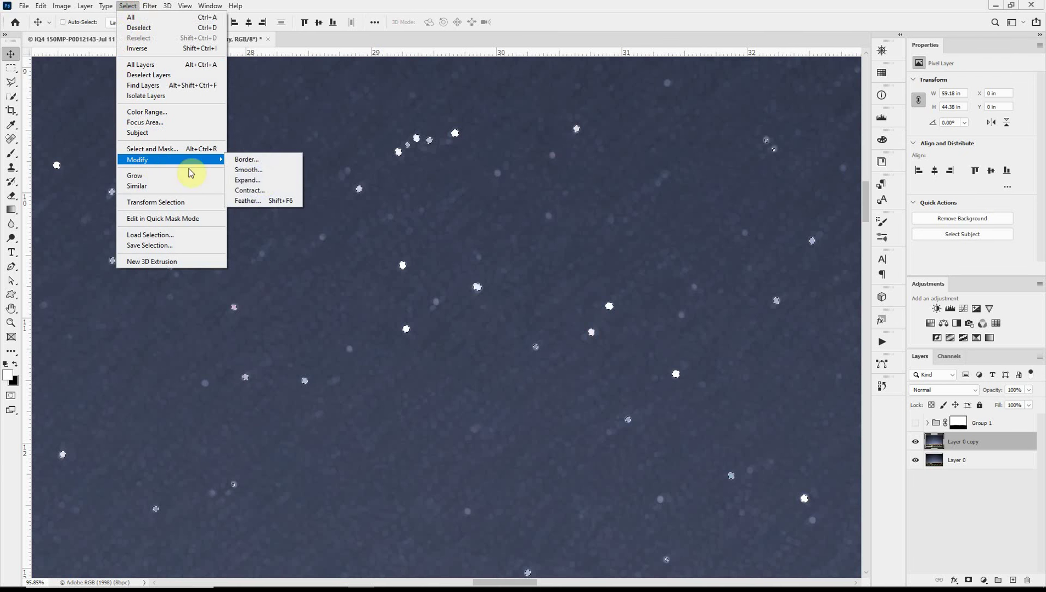
click(263, 181)
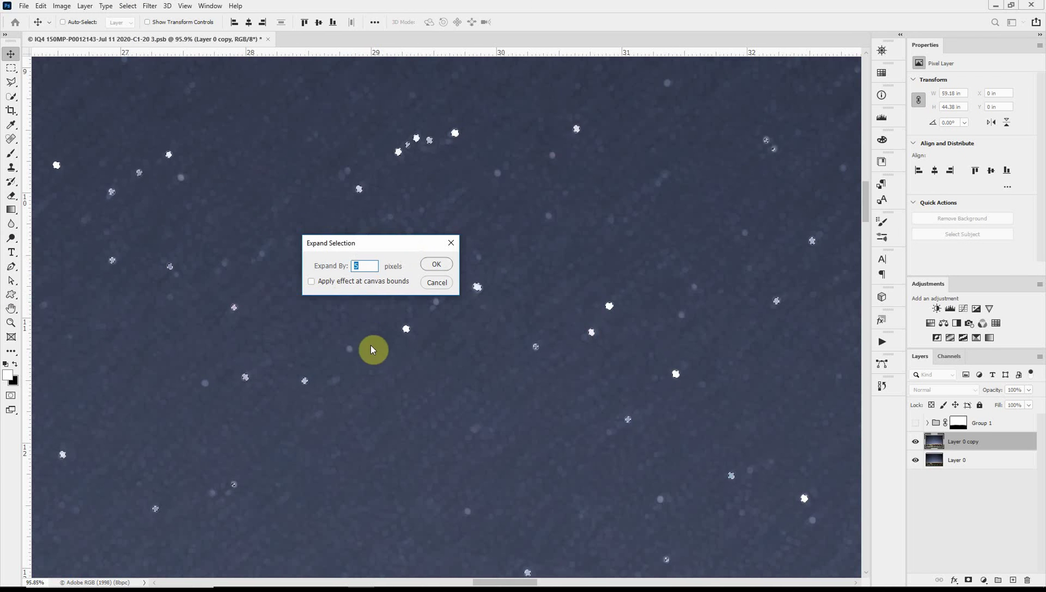
click(437, 266)
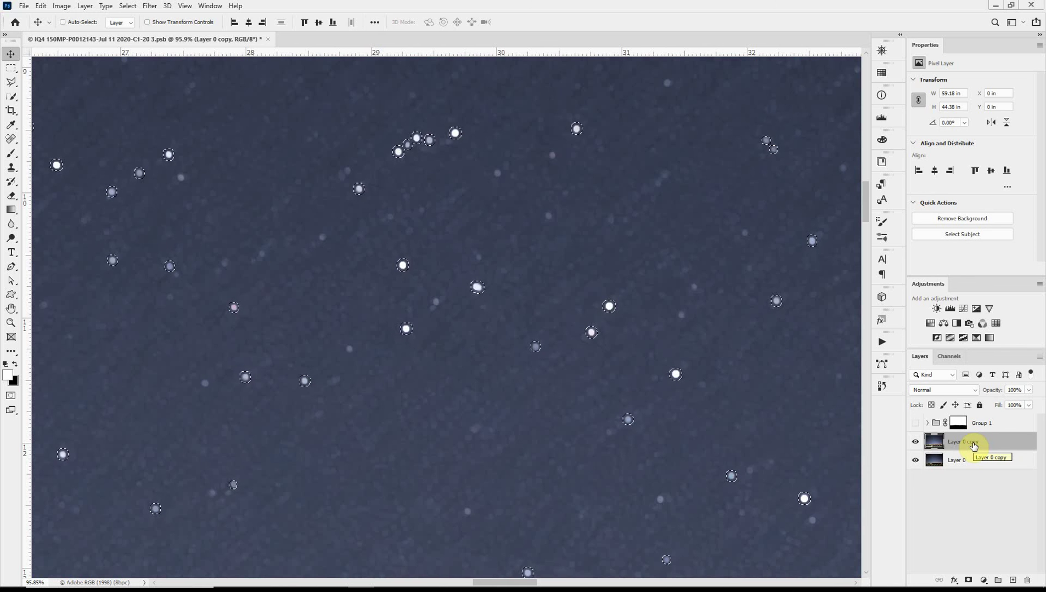
key(ctrl+j)
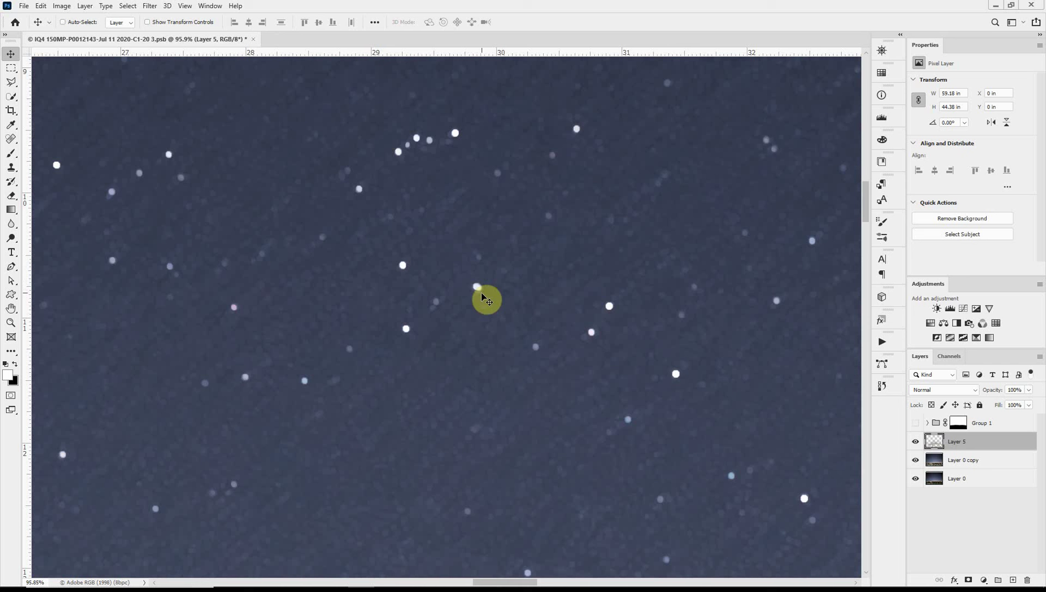
Hide Layer 0 copy and soften Layer 5's stars with a 3.7-pixel Gaussian Blur.
click(915, 461)
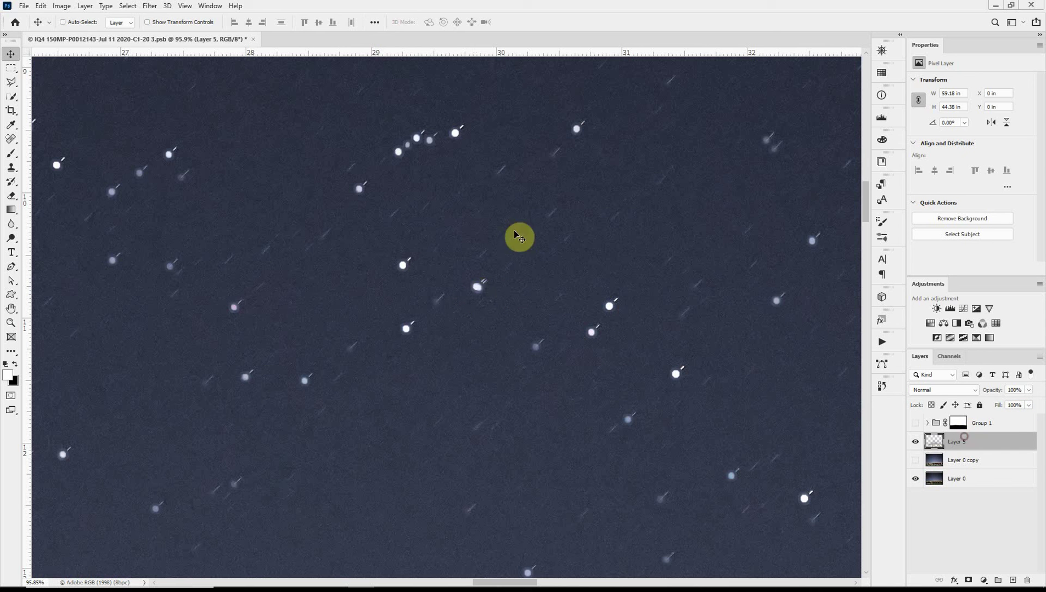
click(149, 6)
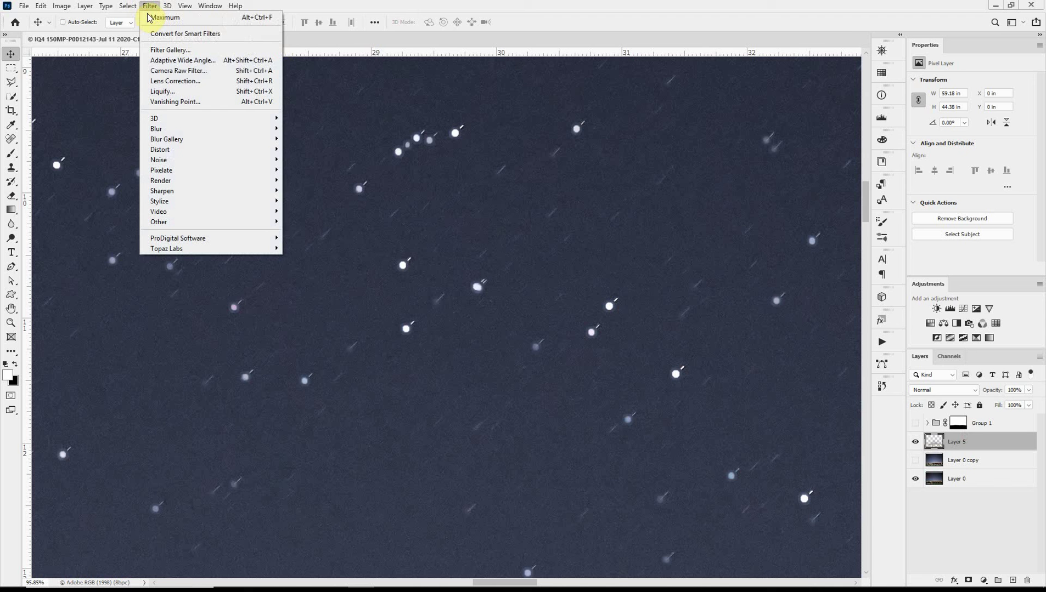
mouse_move(168, 132)
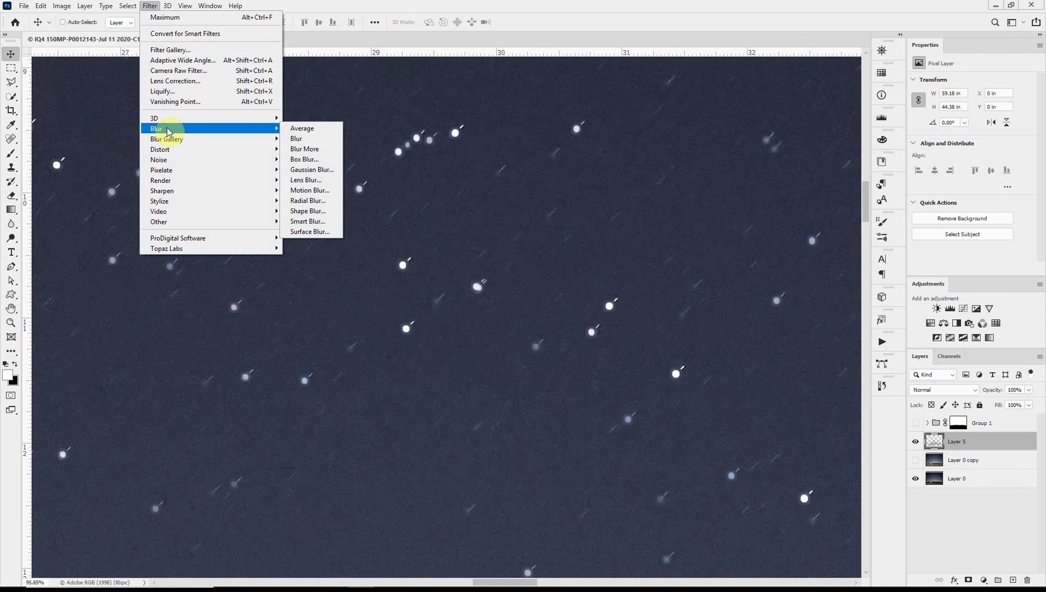
click(322, 171)
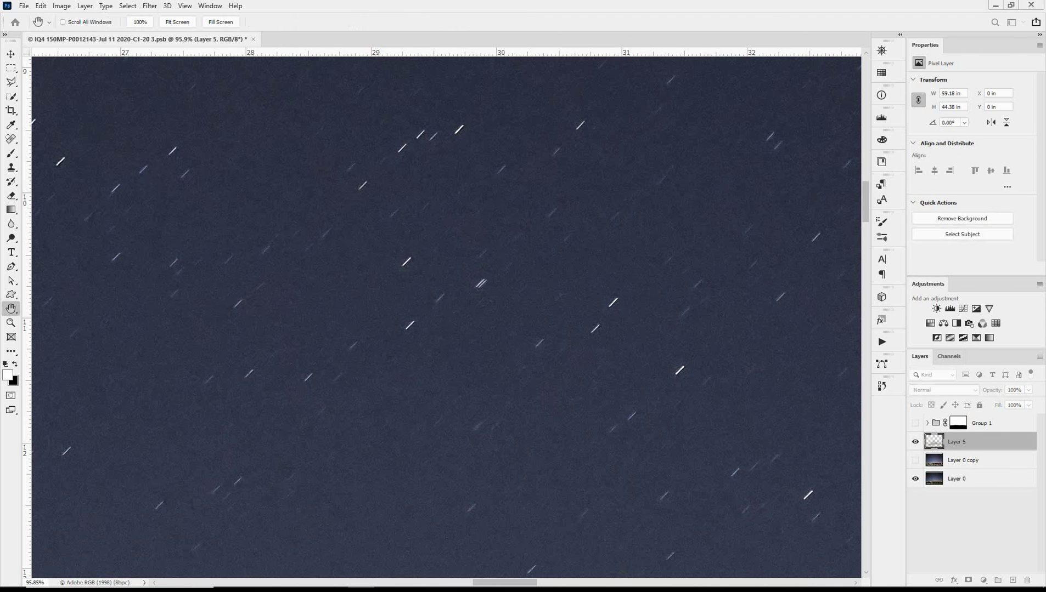
drag(236, 299, 635, 246)
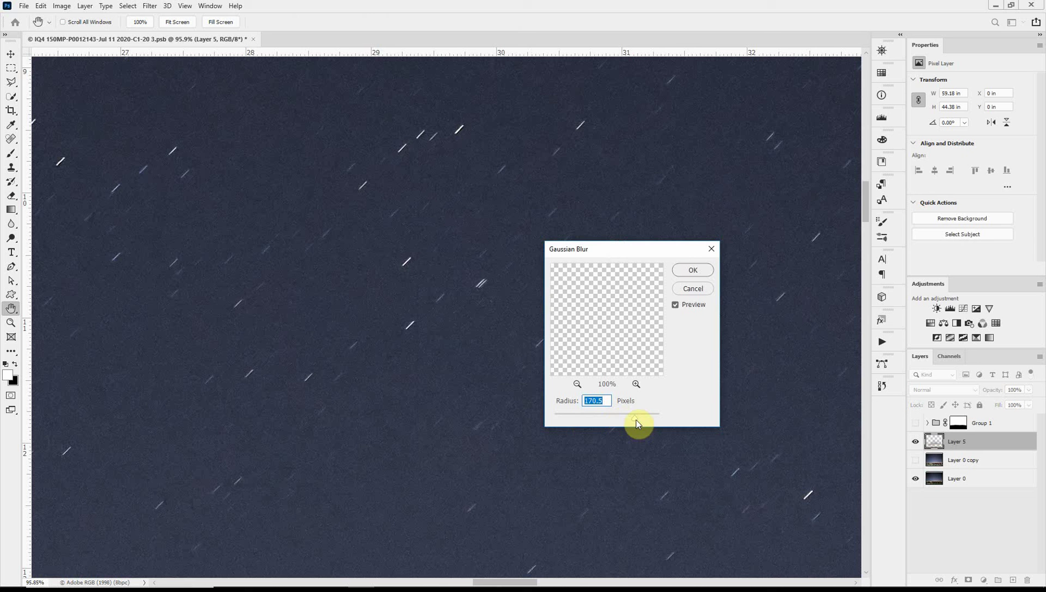
drag(636, 420, 563, 420)
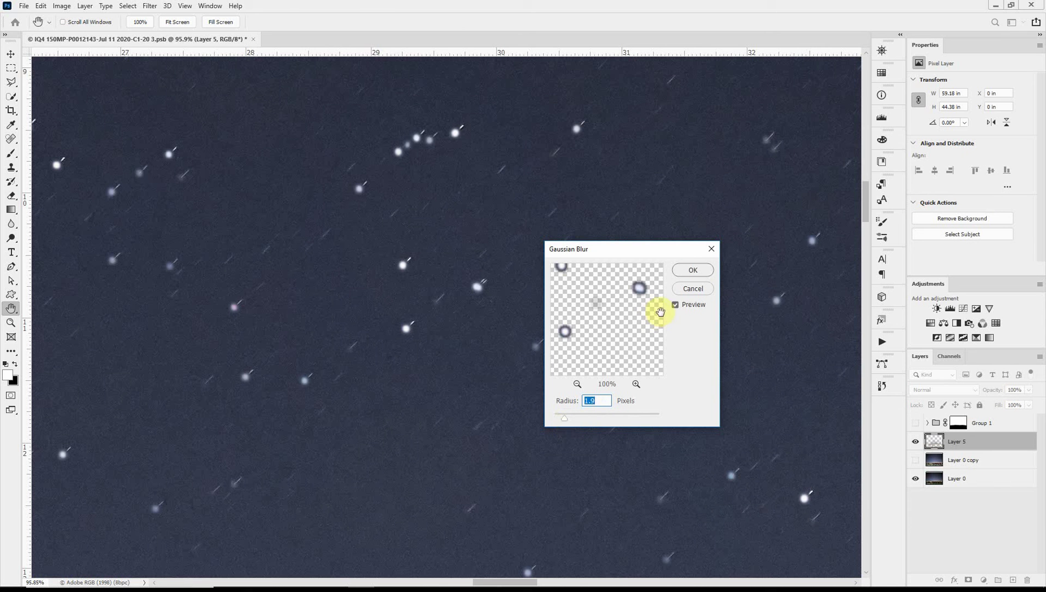
click(699, 271)
key(v)
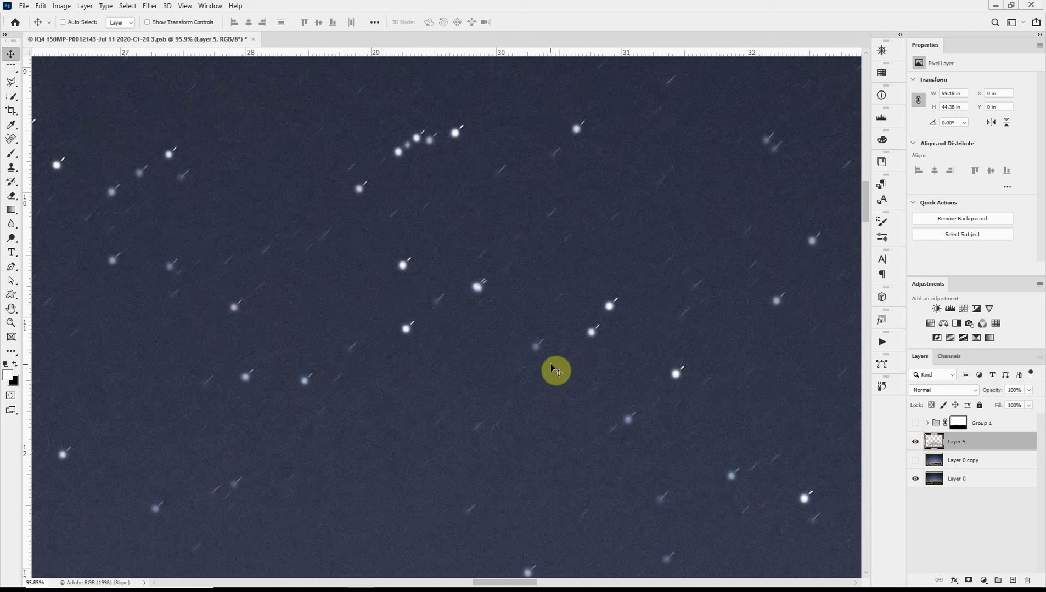
Nudge Layer 5's stars up-right onto the trail heads and fit the whole photo in view.
drag(551, 364, 559, 361)
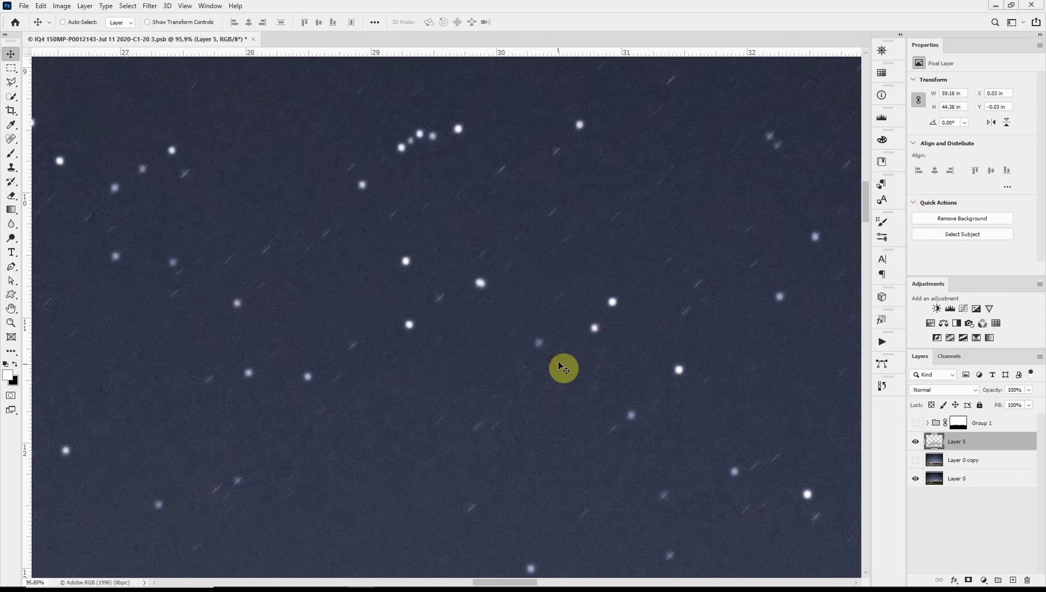
key(ctrl+0)
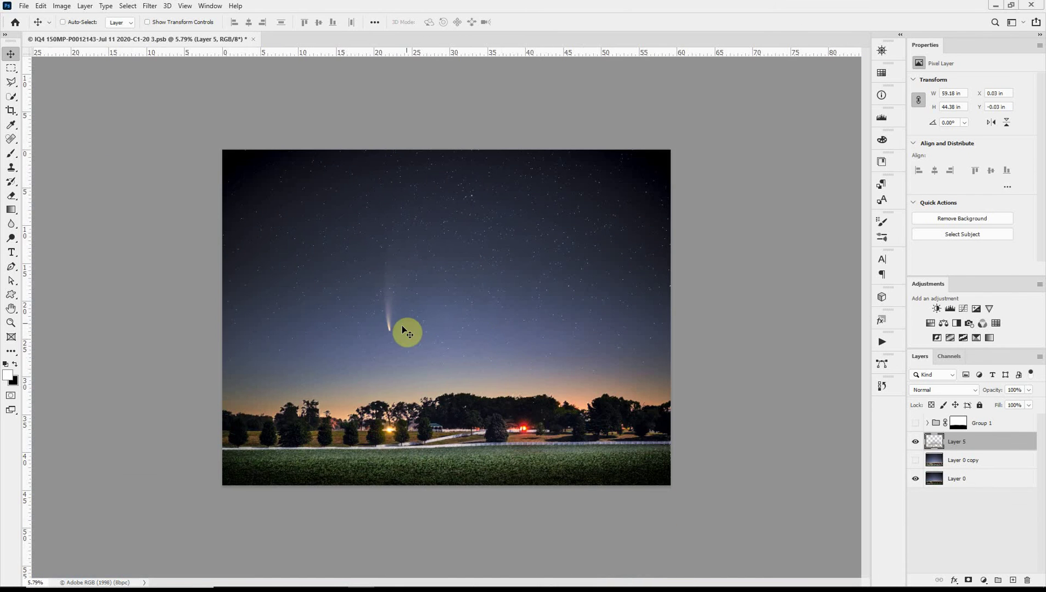
scroll(405, 331, up, 1)
scroll(405, 331, up, 10)
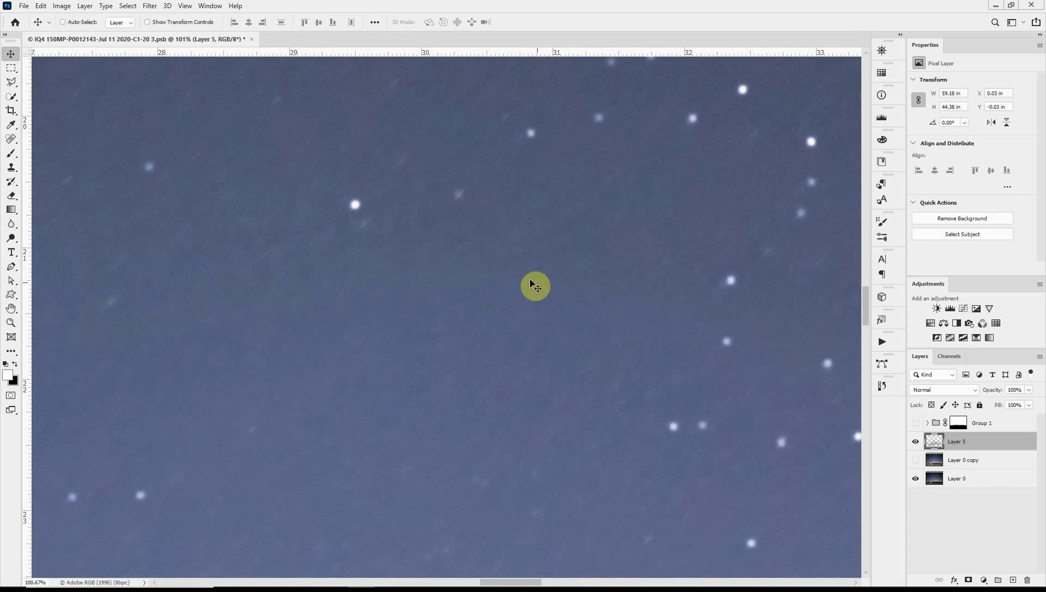
scroll(494, 253, down, 4)
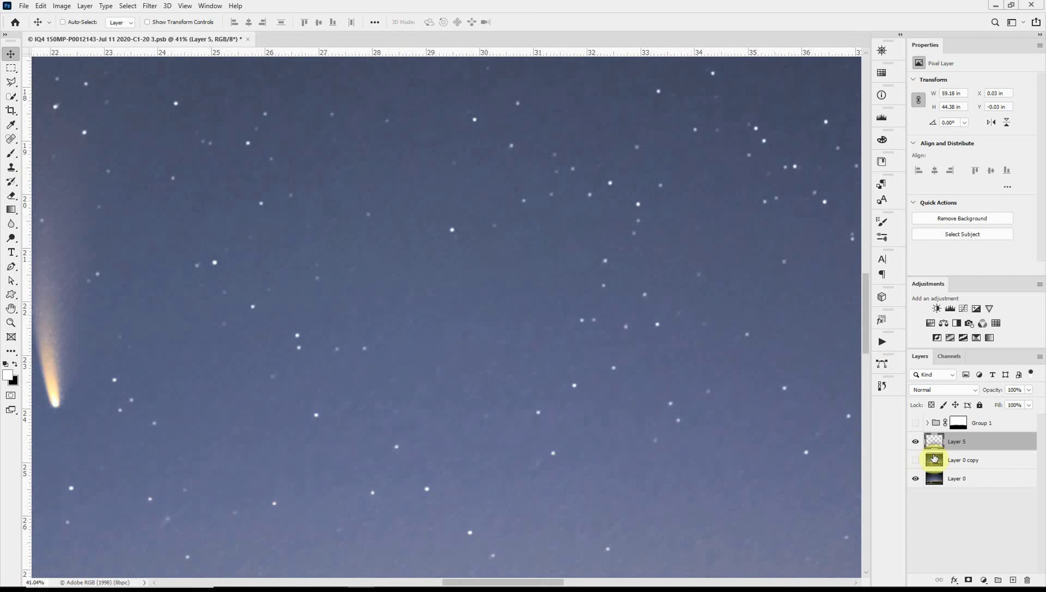
Make Layer 0 the active layer and zoom out over the full image.
click(936, 481)
scroll(575, 361, down, 4)
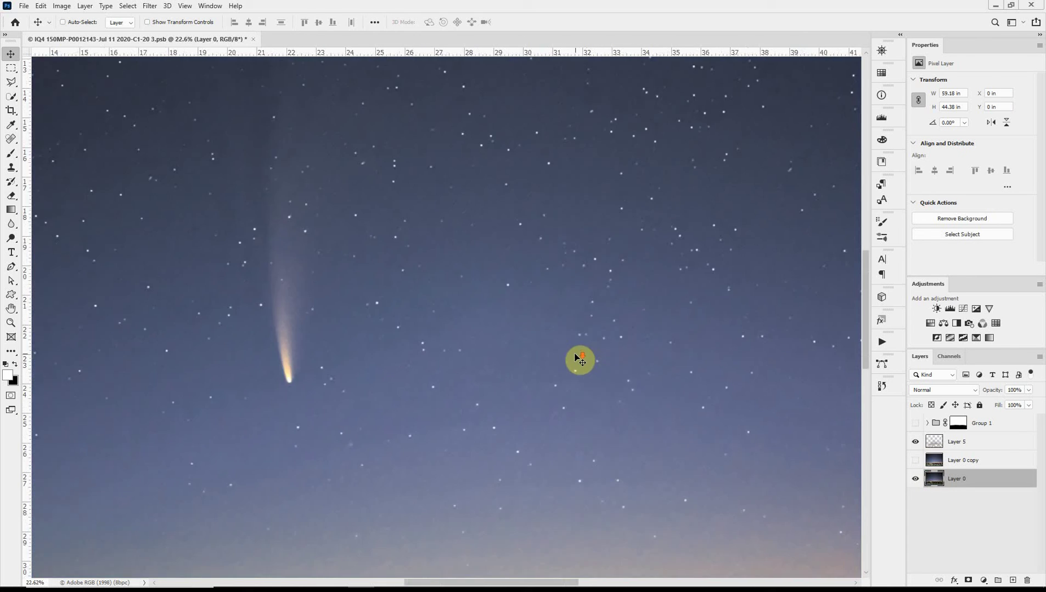
scroll(573, 360, down, 2)
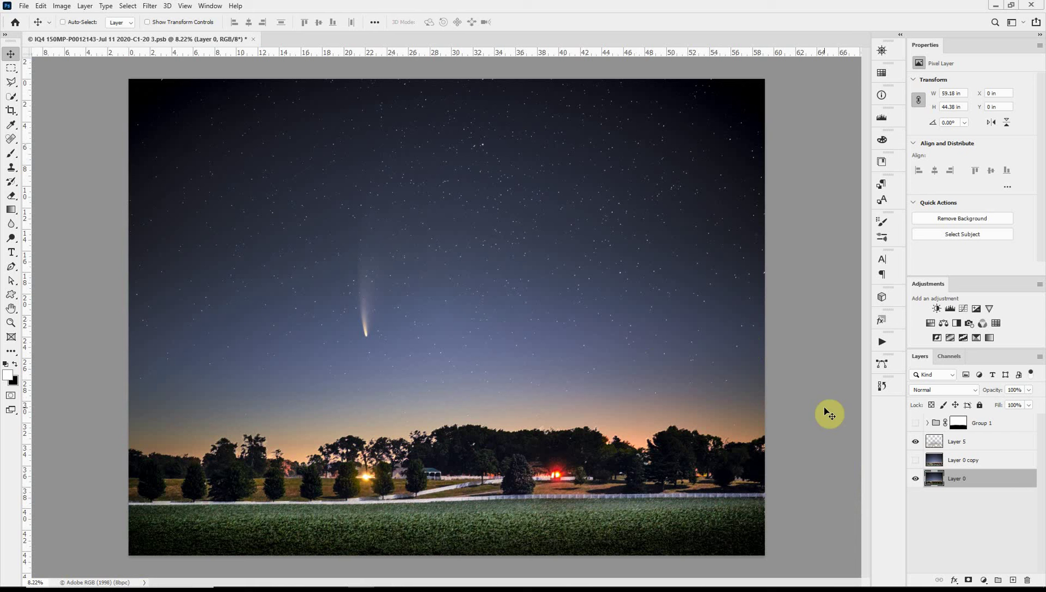
Marquee the sky down to the tree line, copy it to Layer 6, and show only Layer 6.
key(m)
drag(102, 73, 784, 422)
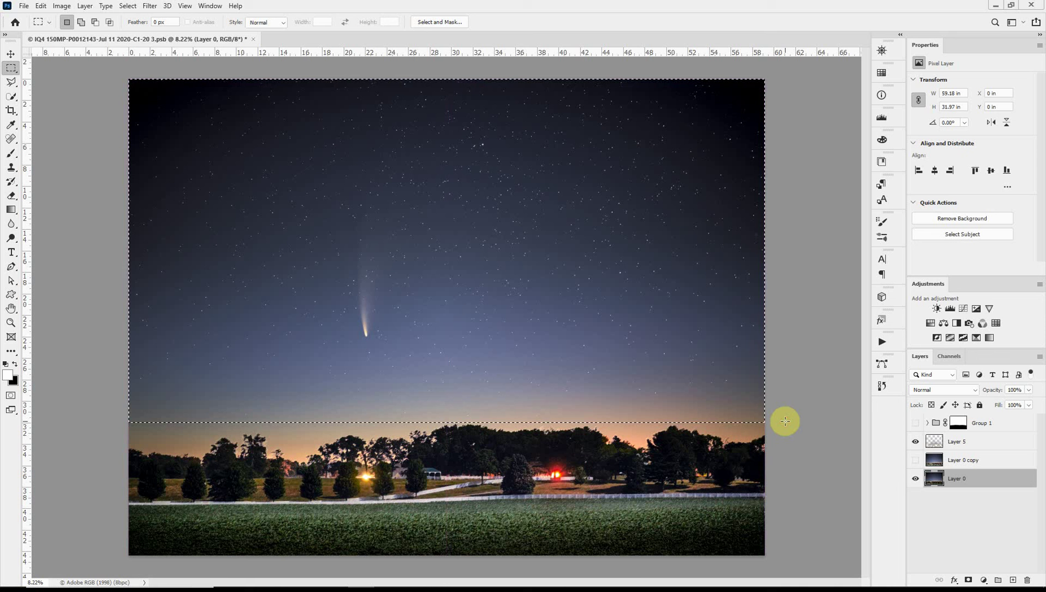
key(ctrl+j)
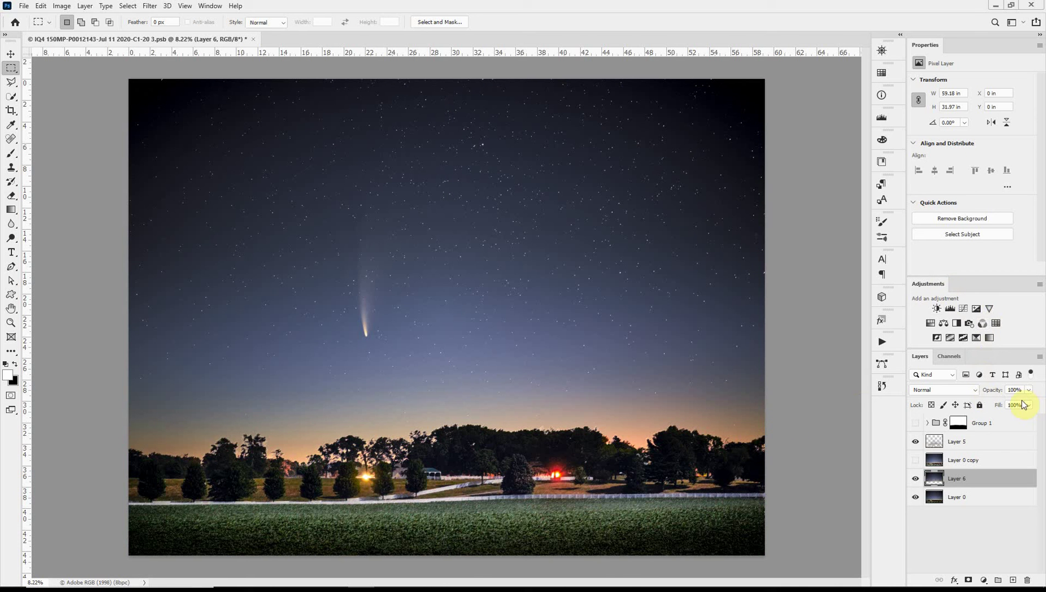
scroll(561, 334, up, 2)
scroll(561, 334, up, 1)
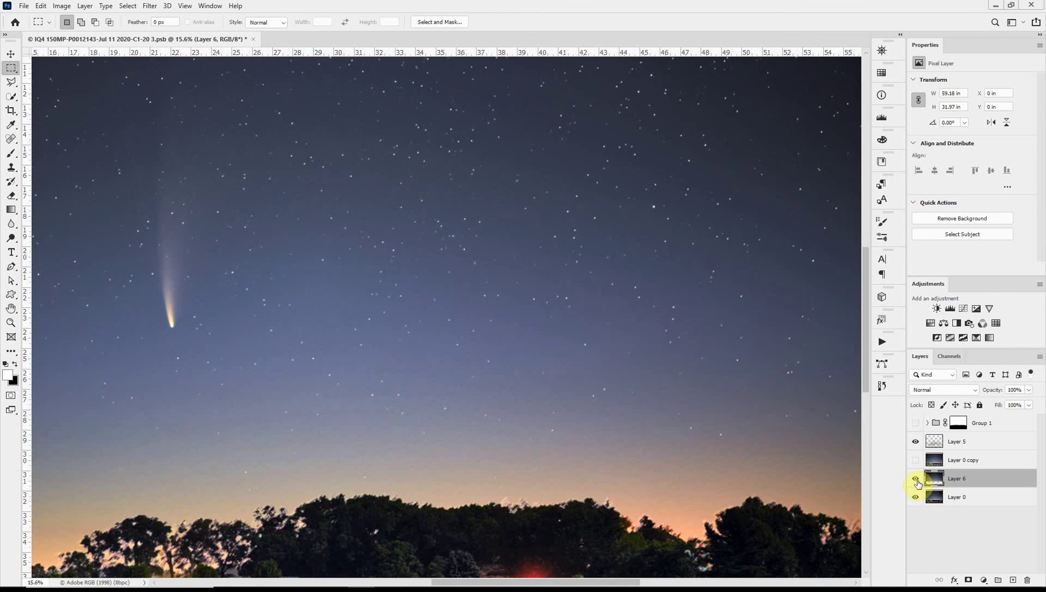
alt+click(915, 479)
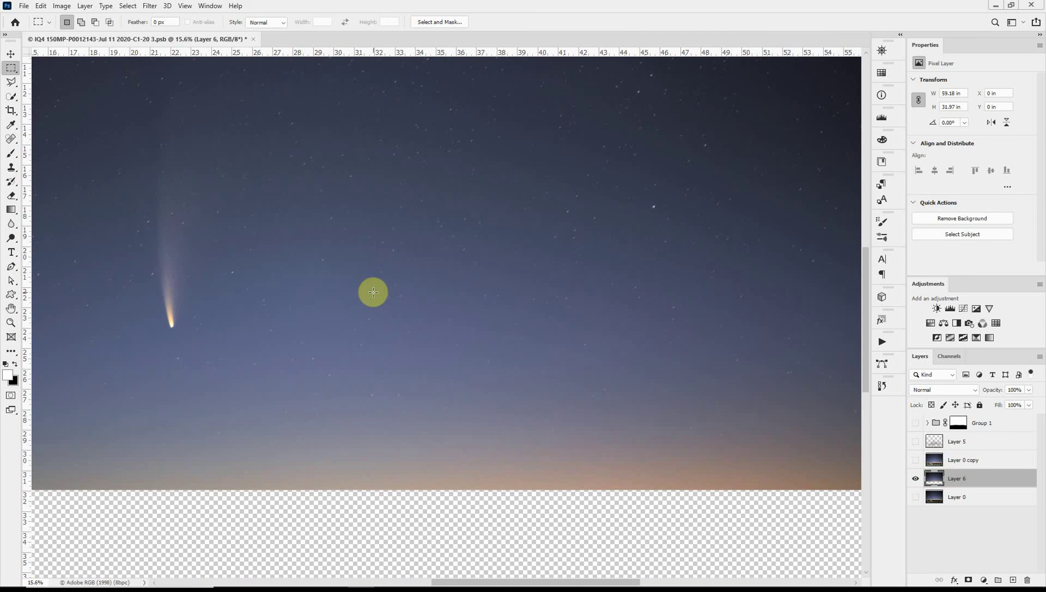
Paint out the comet head and tail on Layer 6 with three Content-Aware Spot Healing strokes.
key(j)
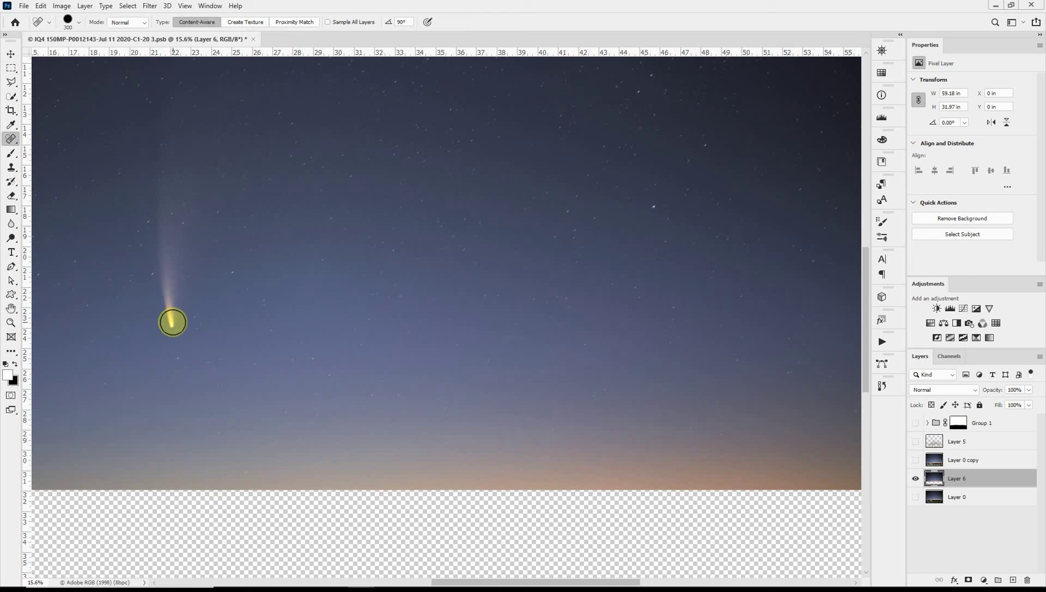
drag(171, 323, 169, 244)
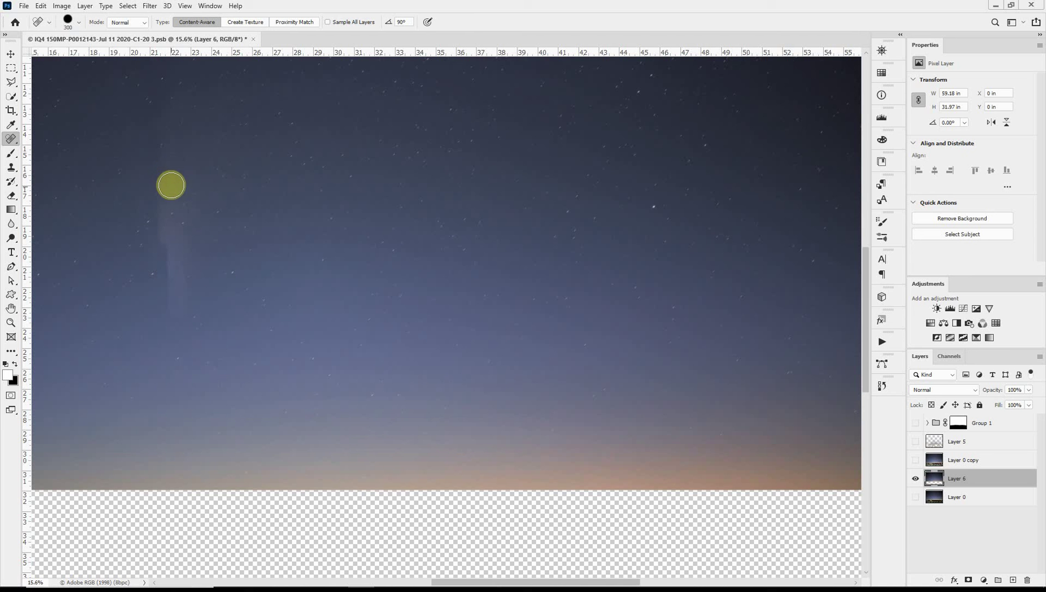
drag(170, 177, 172, 276)
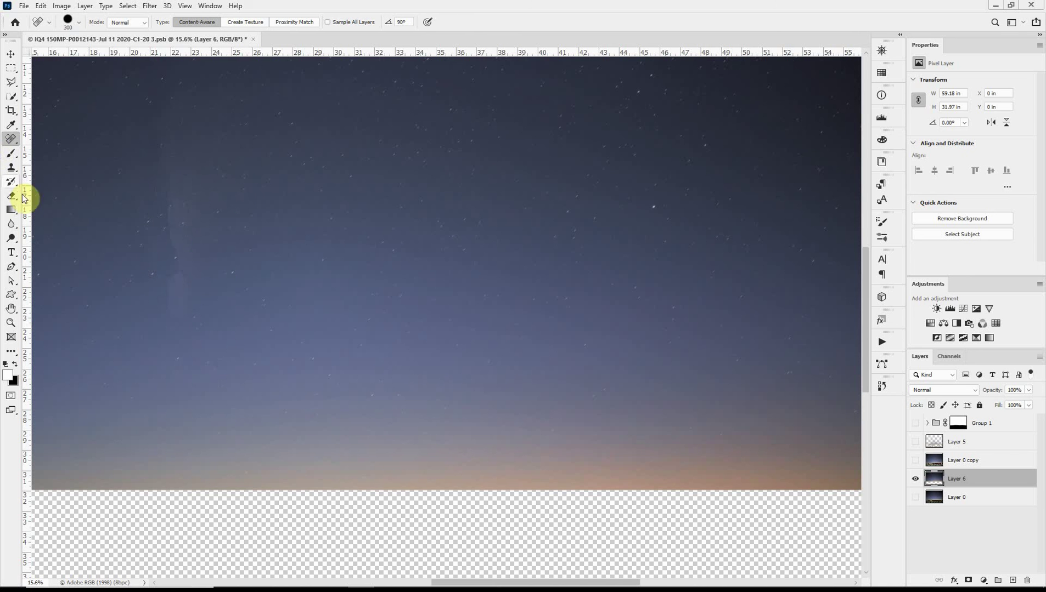
drag(180, 193, 174, 295)
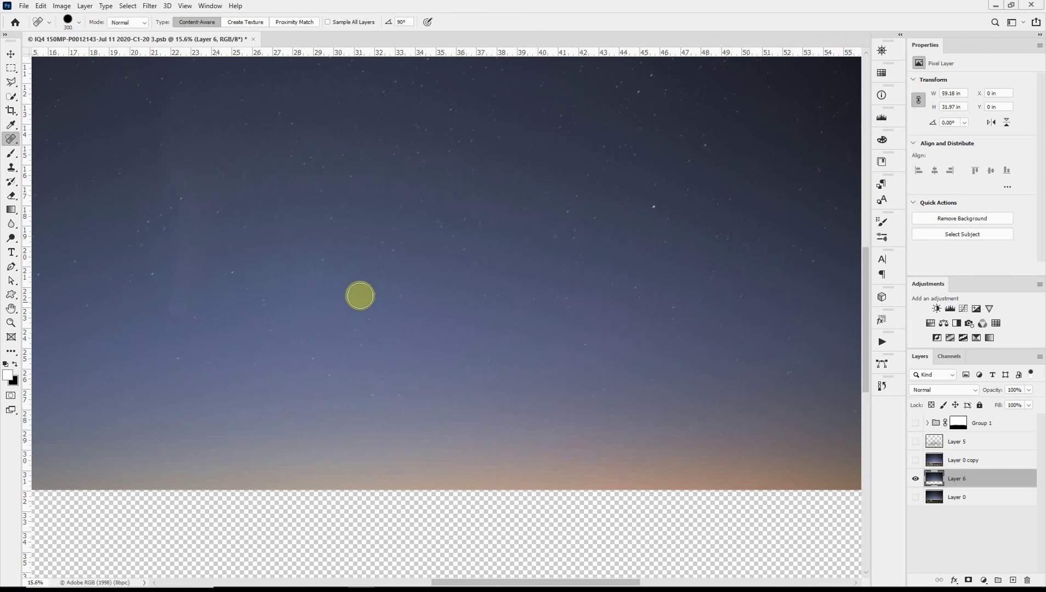
scroll(368, 296, down, 2)
scroll(376, 300, down, 1)
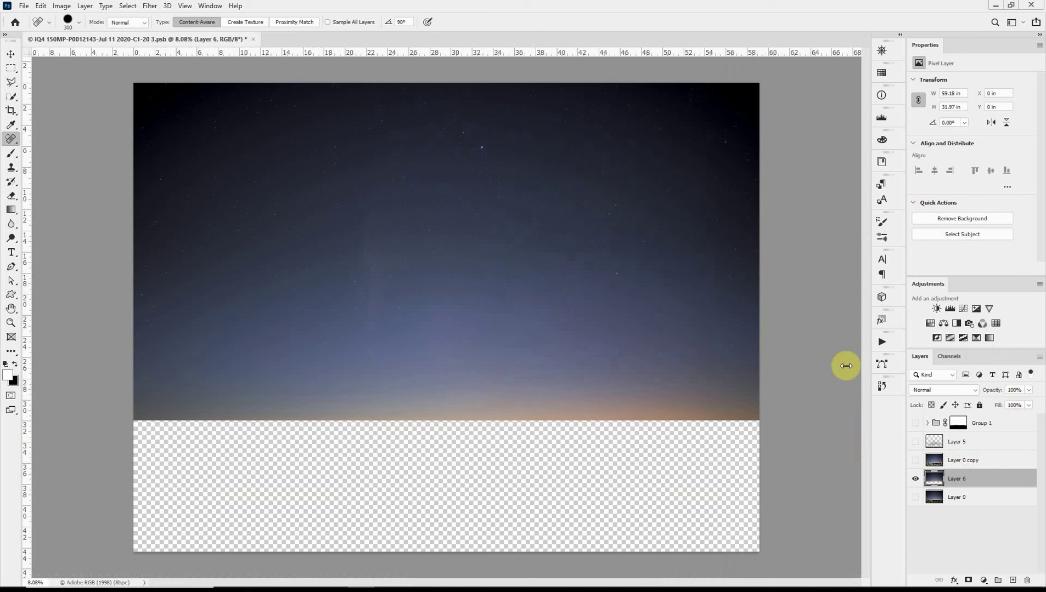
Apply a Gaussian Blur of about 40 pixels to Layer 6, then toggle it to compare.
scroll(490, 177, up, 6)
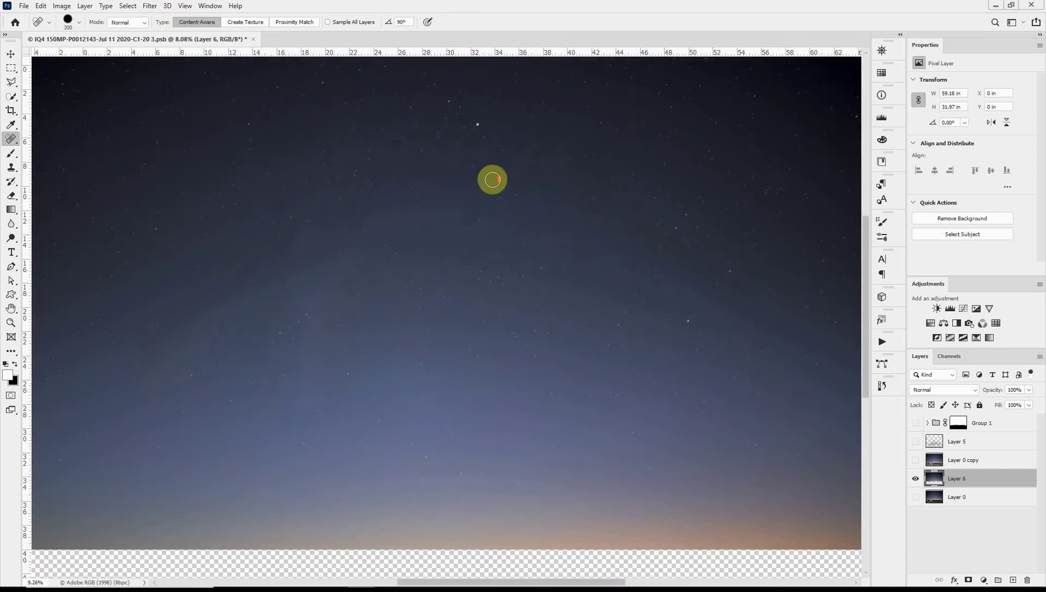
click(150, 7)
mouse_move(160, 129)
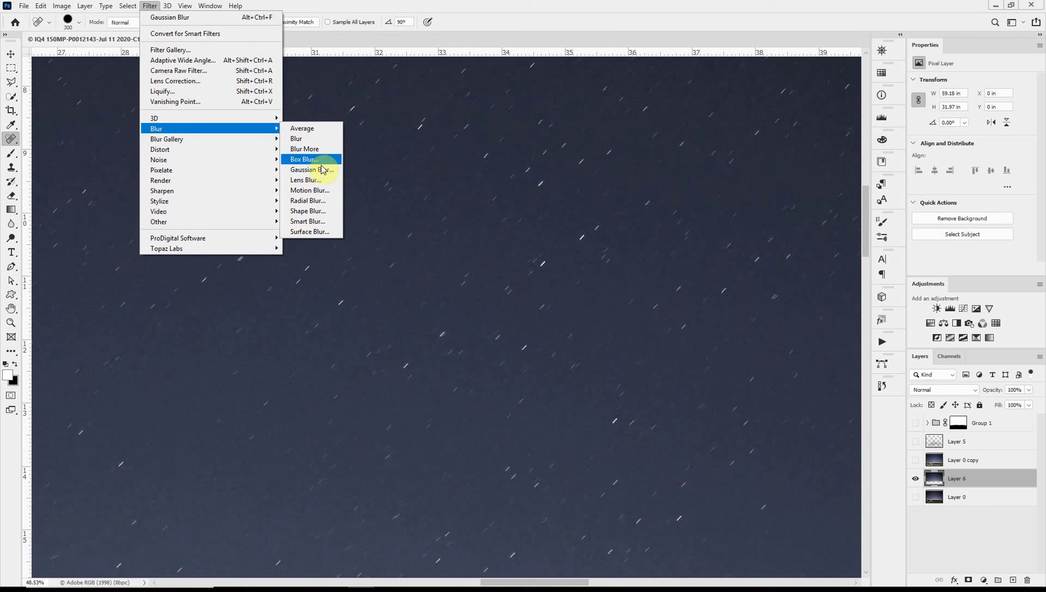
click(319, 170)
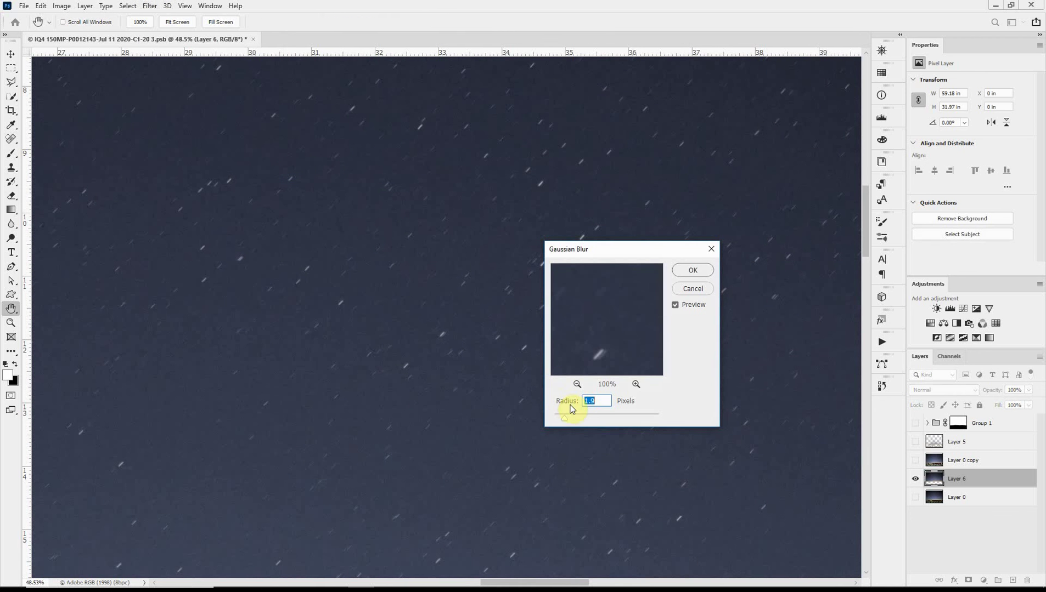
drag(564, 420, 606, 418)
drag(603, 419, 608, 418)
click(681, 271)
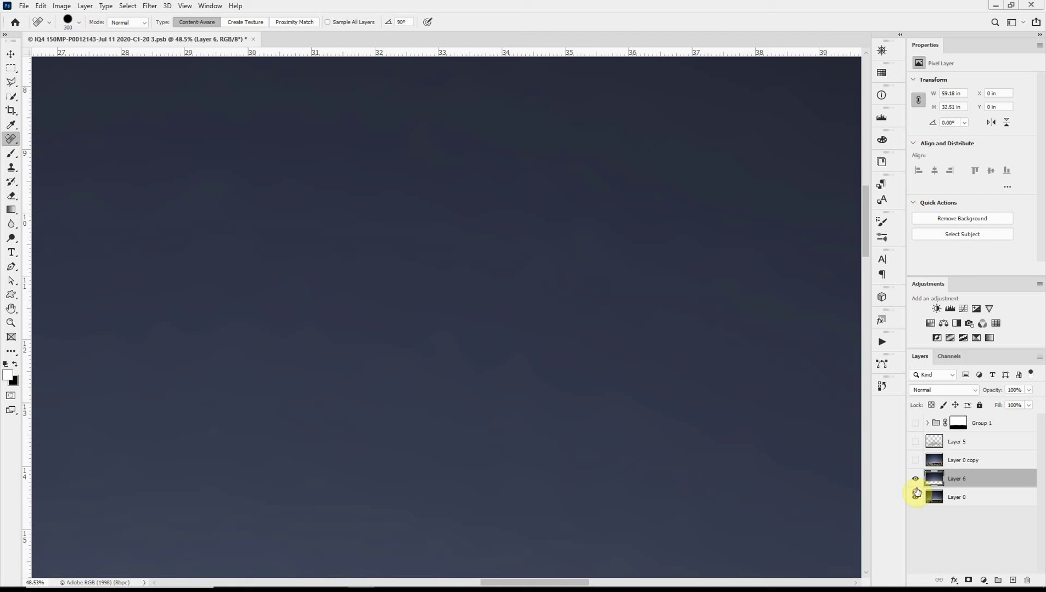
click(914, 479)
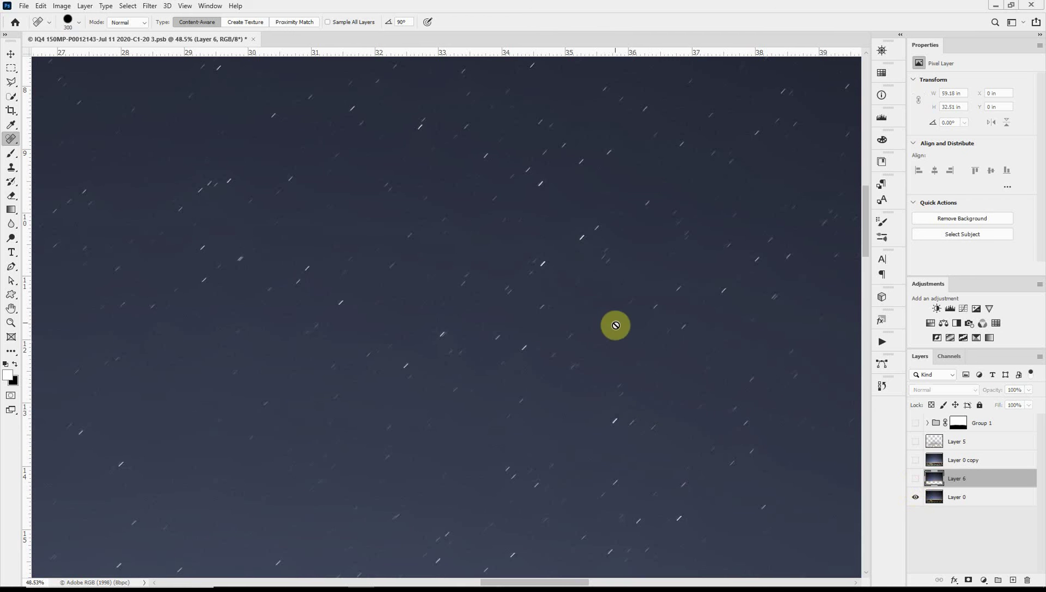
click(914, 479)
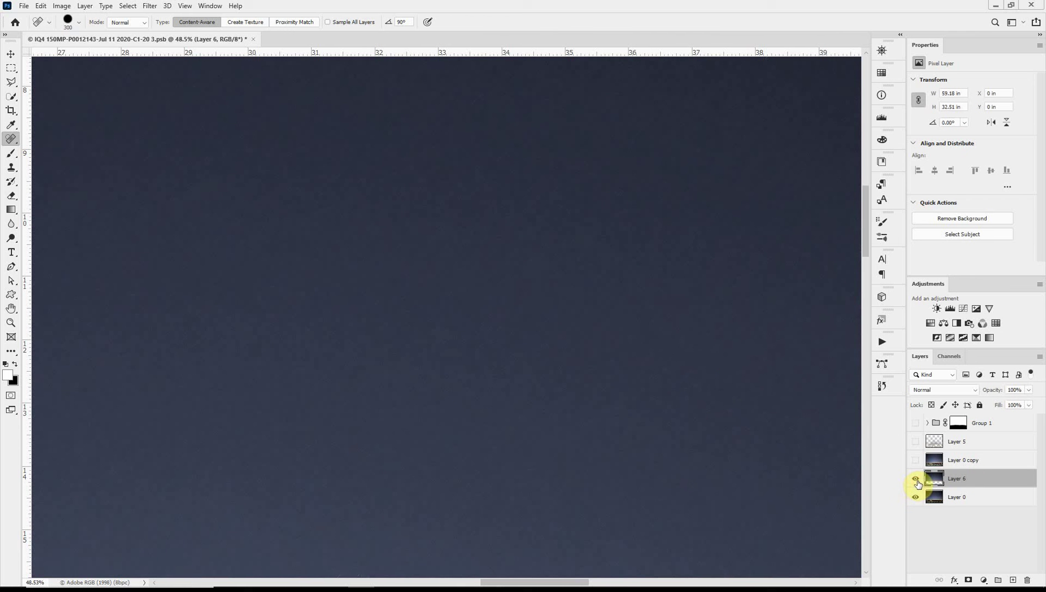
Add roughly 6.78% Gaussian monochromatic noise to Layer 6's blurred sky.
click(151, 6)
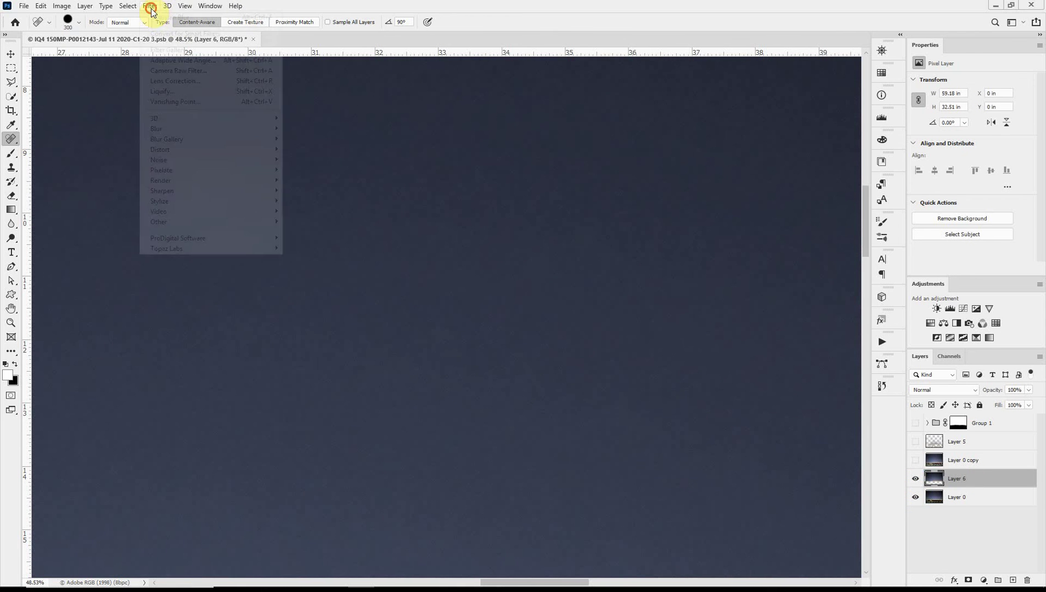
mouse_move(226, 163)
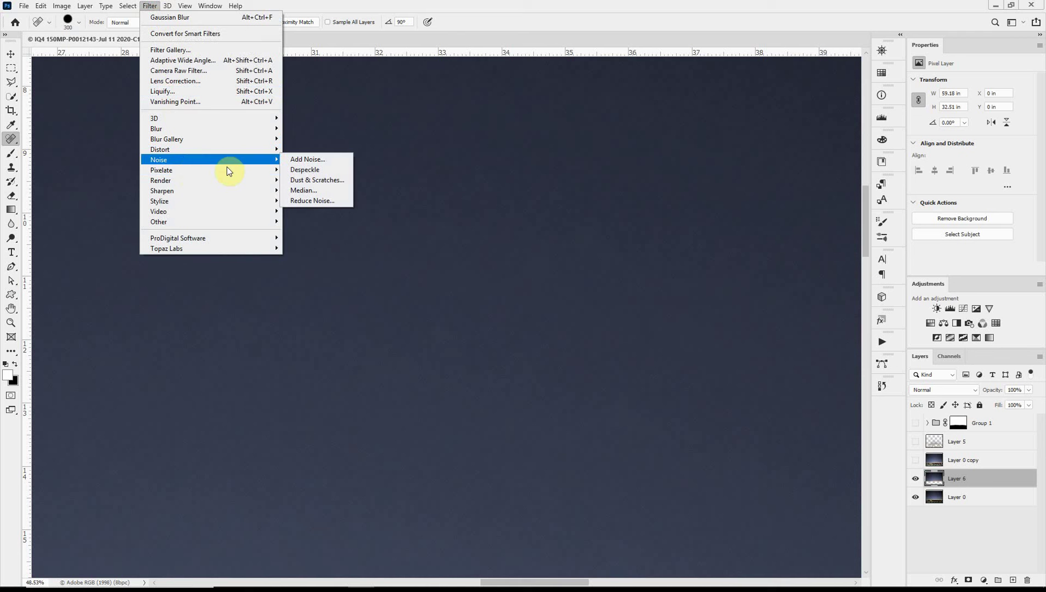
click(321, 164)
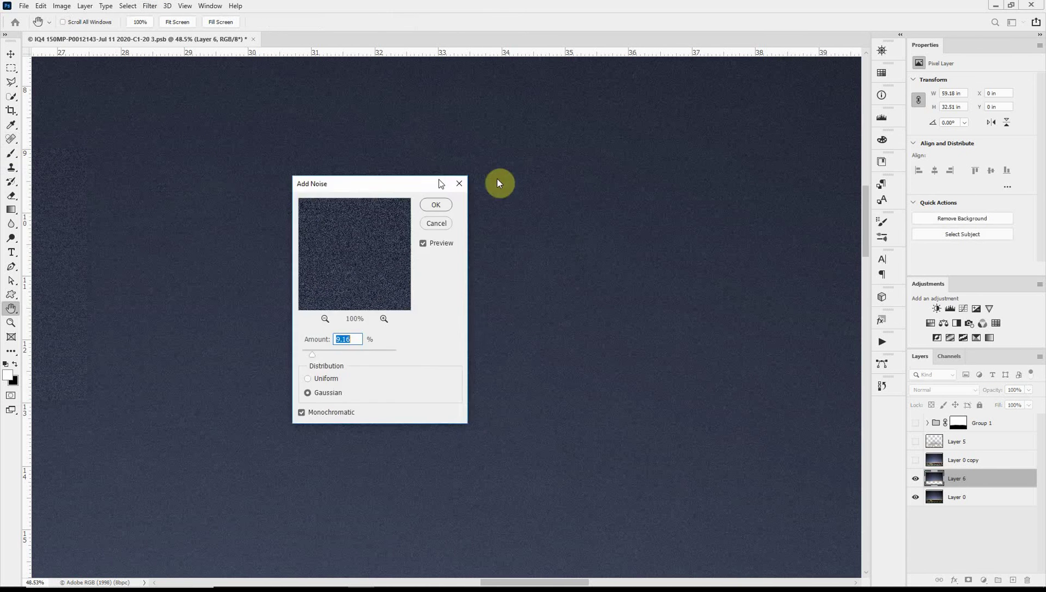
drag(506, 353, 505, 354)
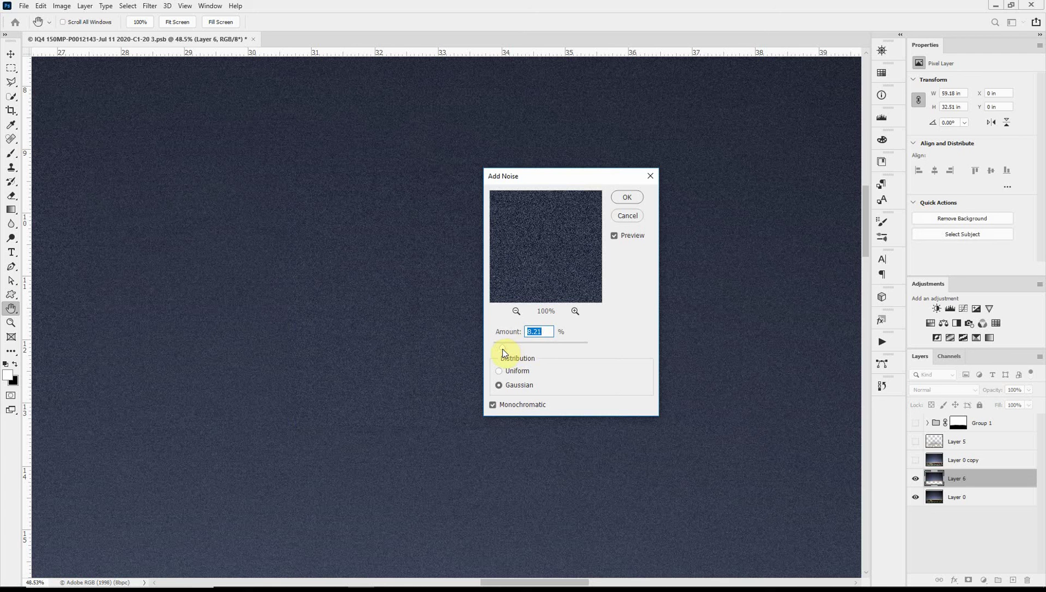
drag(500, 351, 501, 351)
click(631, 197)
key(j)
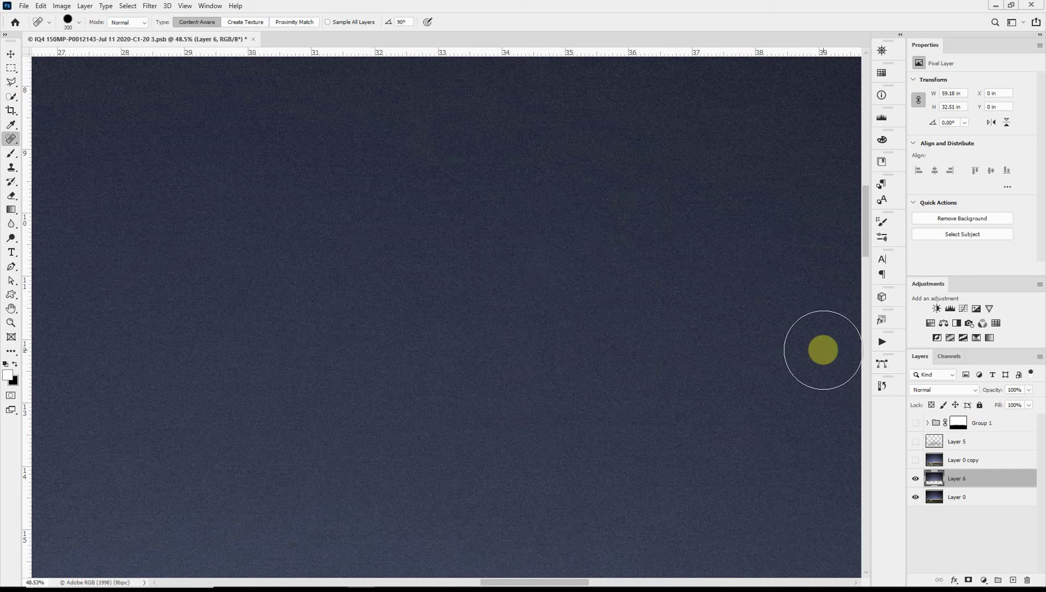
click(915, 442)
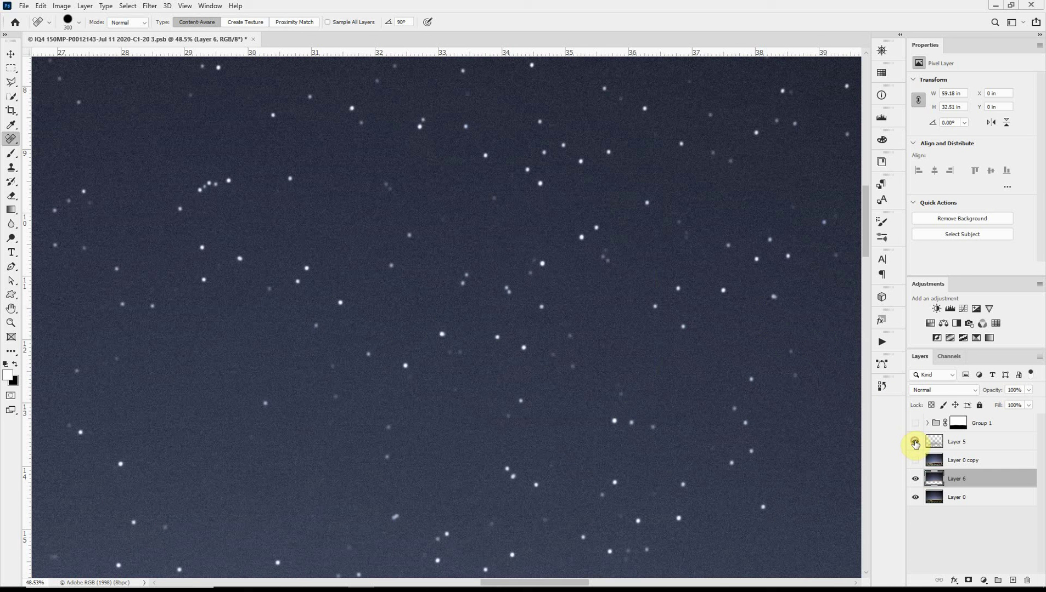
scroll(557, 306, down, 8)
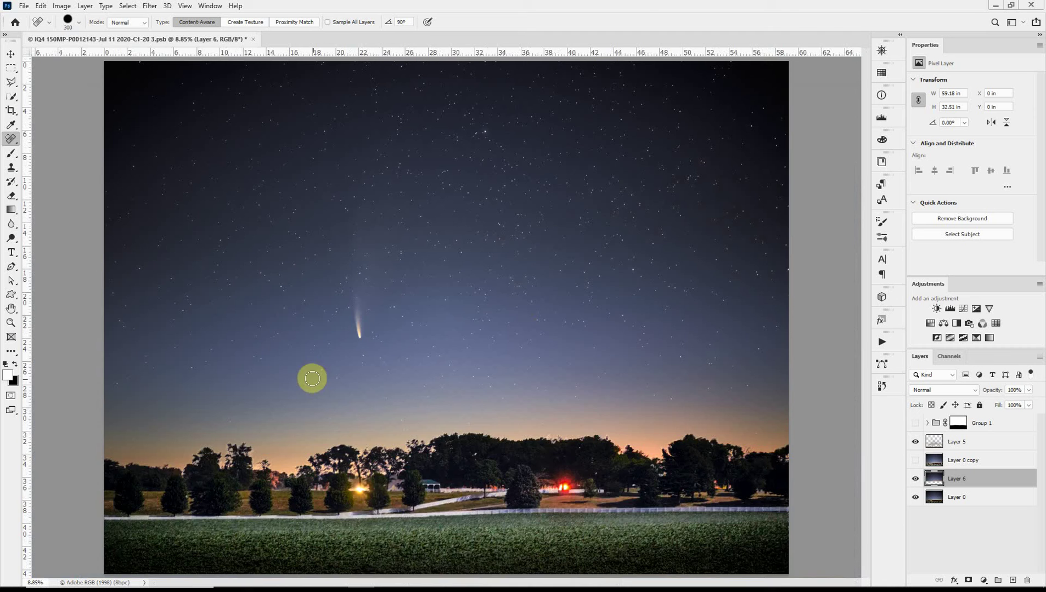
scroll(348, 340, up, 4)
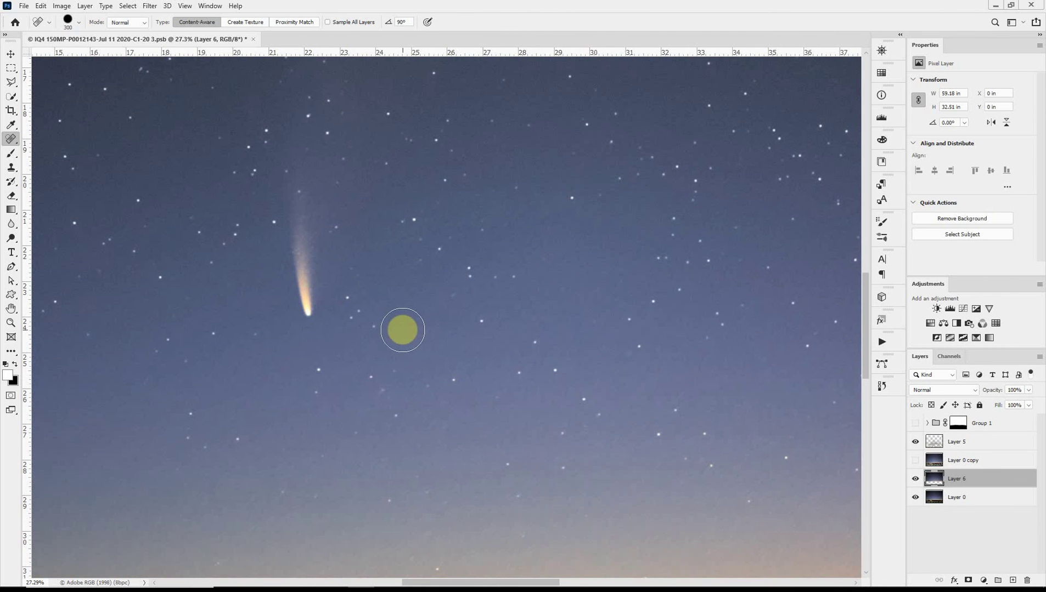
scroll(709, 359, down, 1)
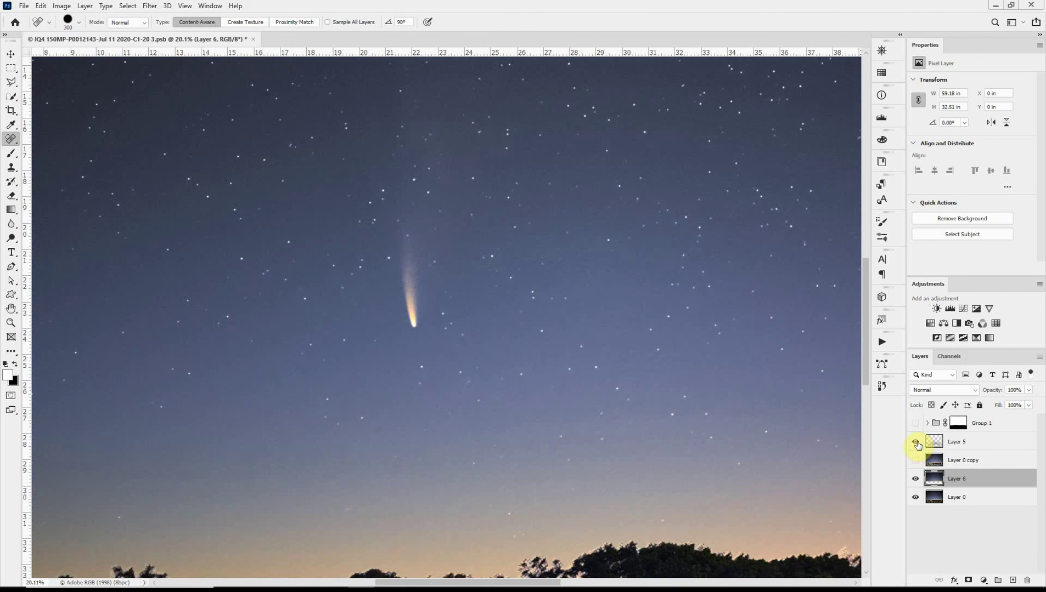
click(916, 443)
click(916, 442)
scroll(392, 291, up, 3)
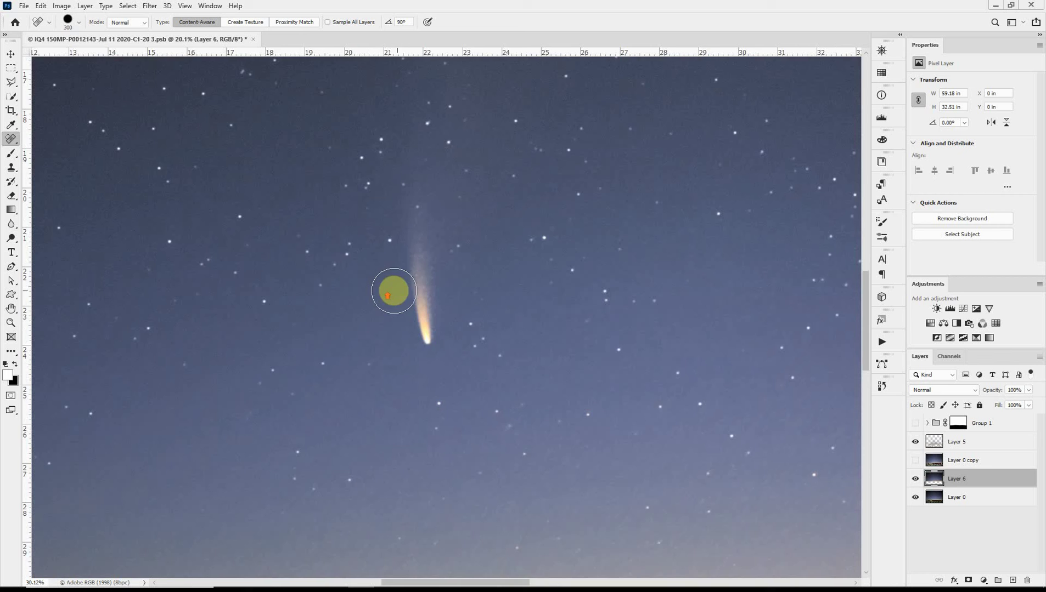
scroll(422, 331, down, 4)
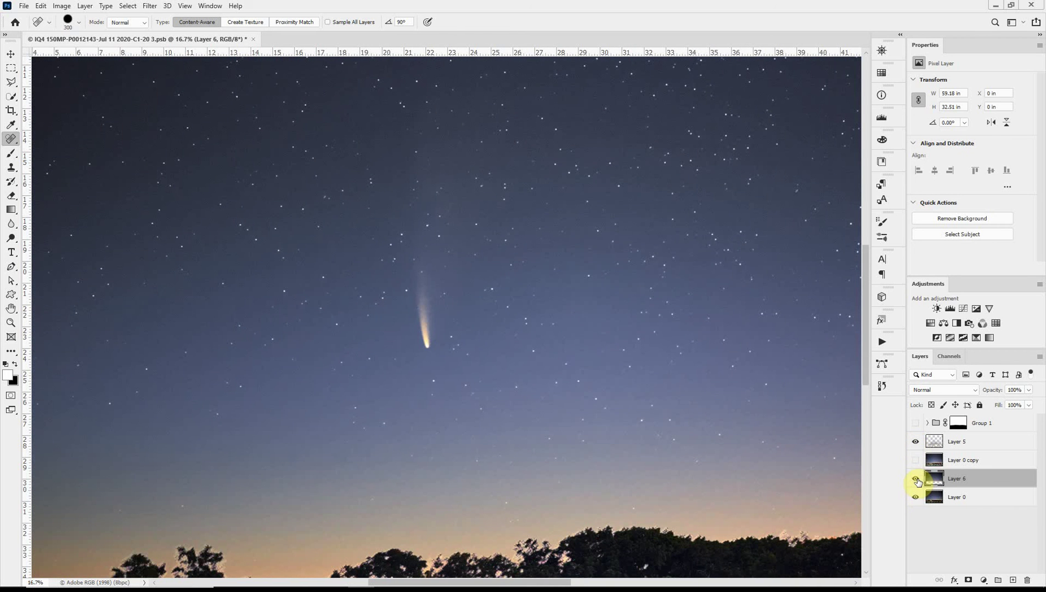
click(915, 480)
click(915, 480)
click(915, 479)
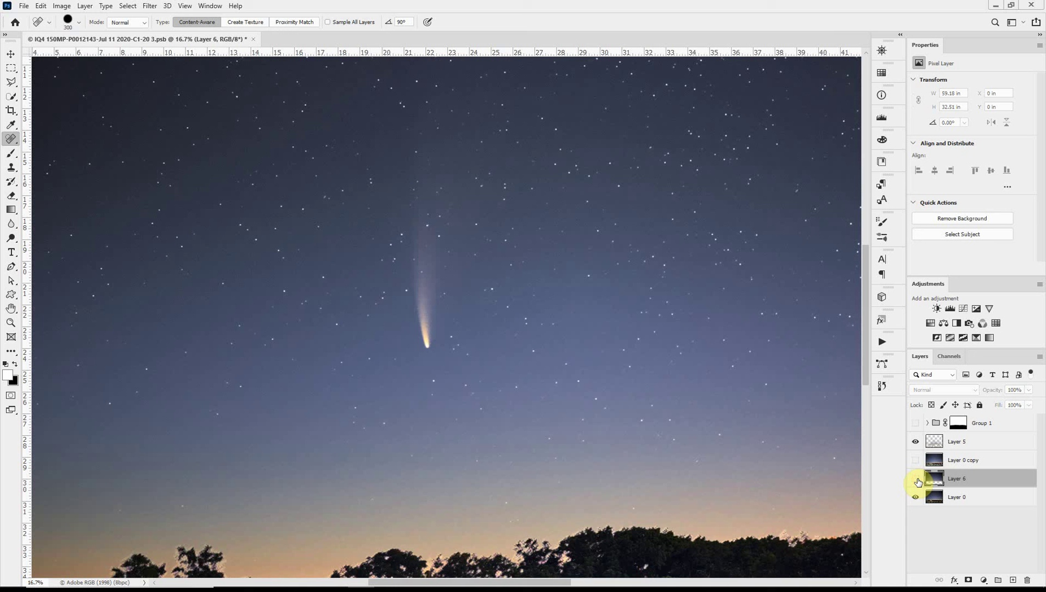
click(915, 480)
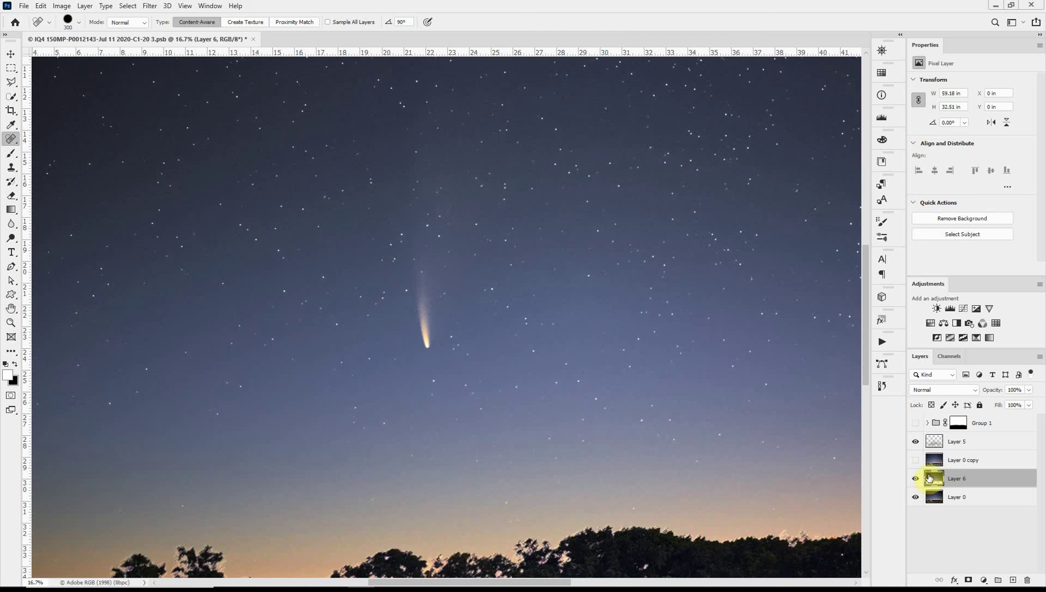
Add a layer mask to Layer 6 and paint it over the comet tail with a 600 px brush.
click(970, 580)
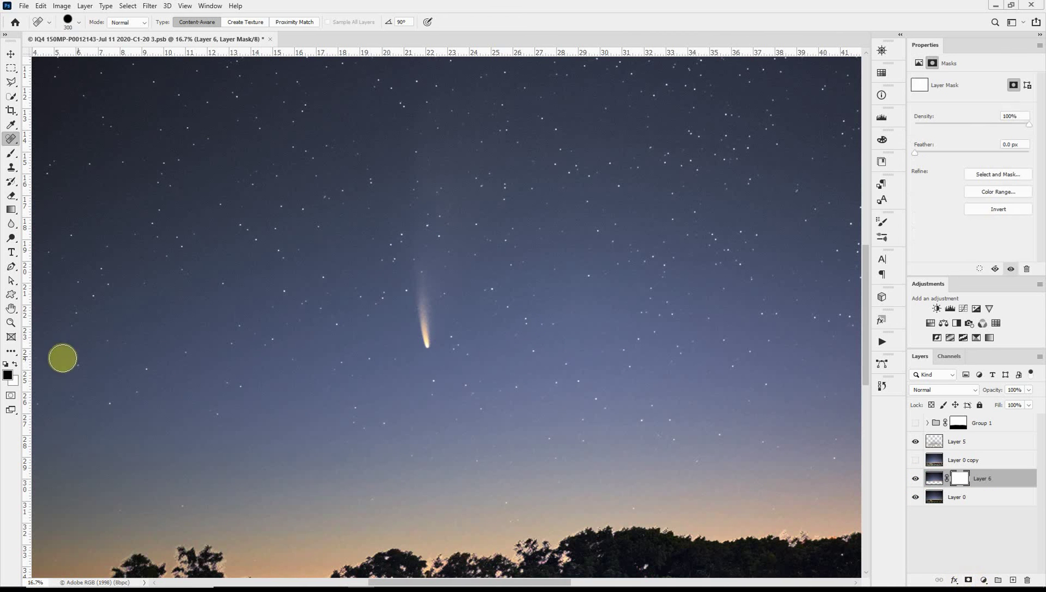
scroll(421, 257, up, 2)
key(bracketright)
key(bracketright)
key(bracketright)
key(bracketright)
key(bracketright)
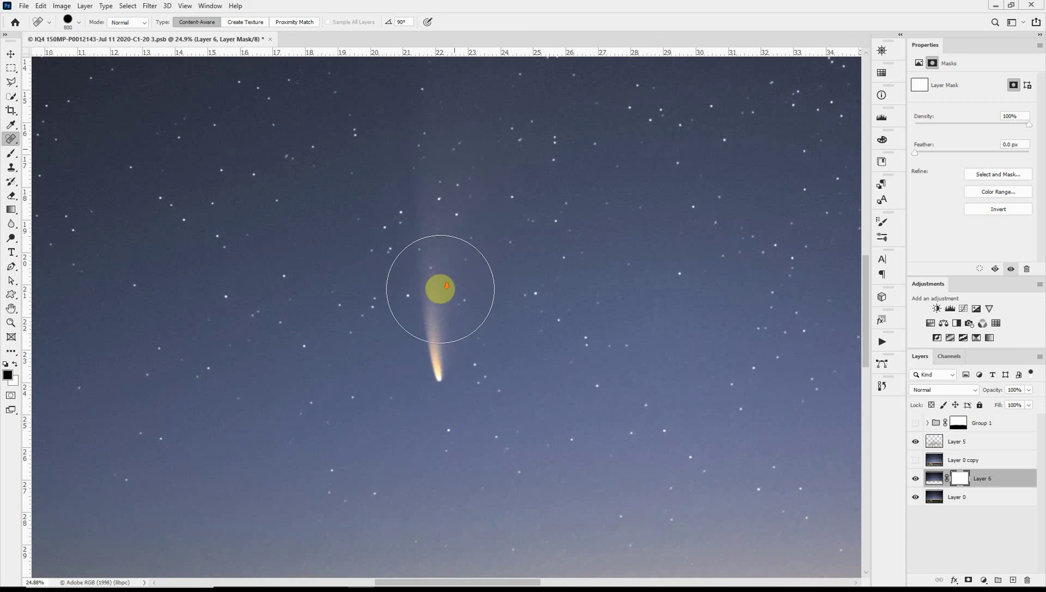
scroll(473, 275, up, 3)
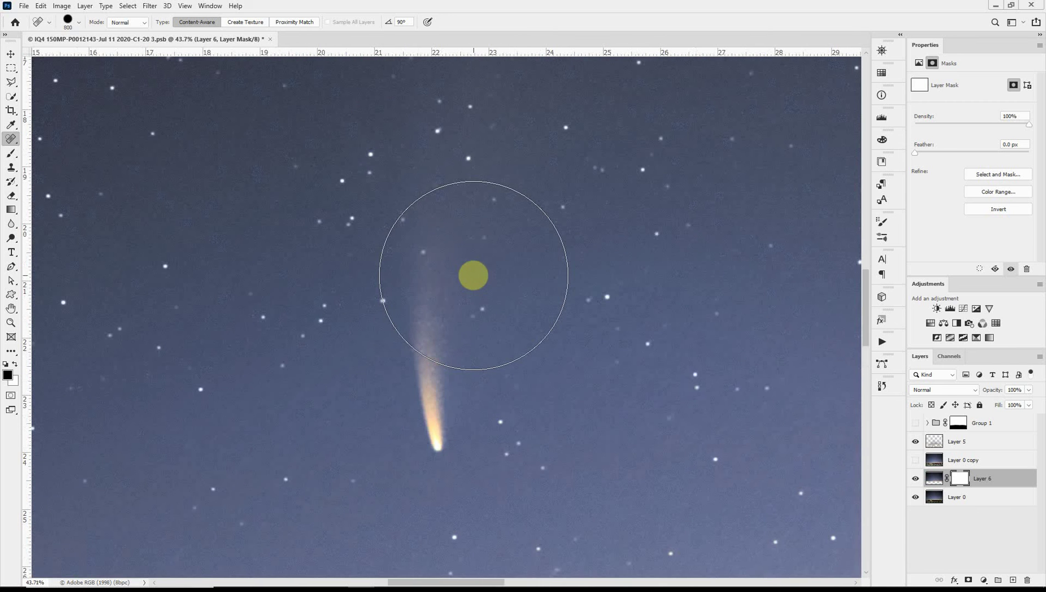
scroll(444, 338, up, 1)
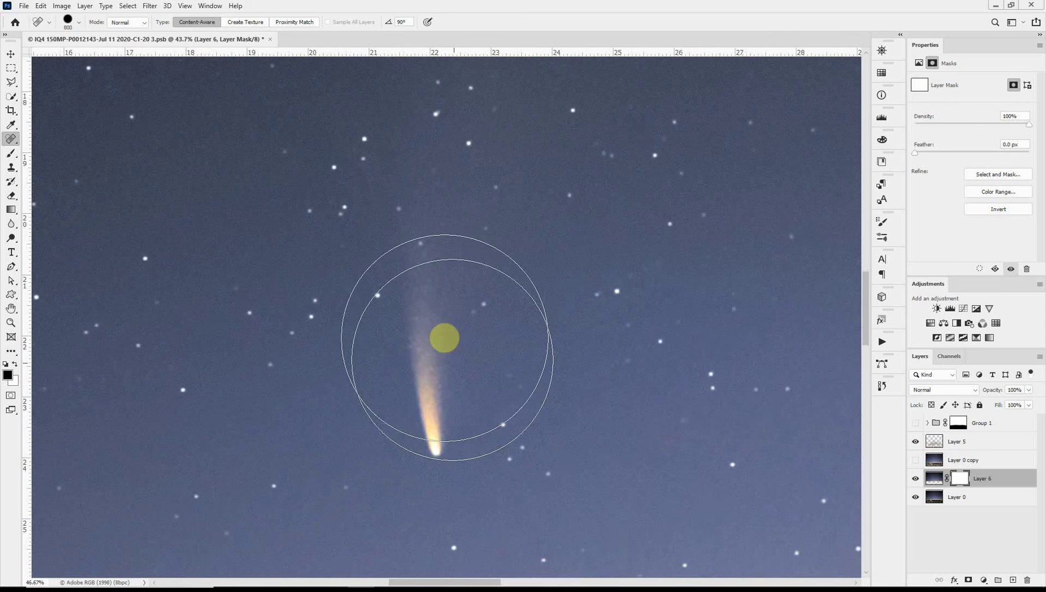
scroll(442, 340, up, 1)
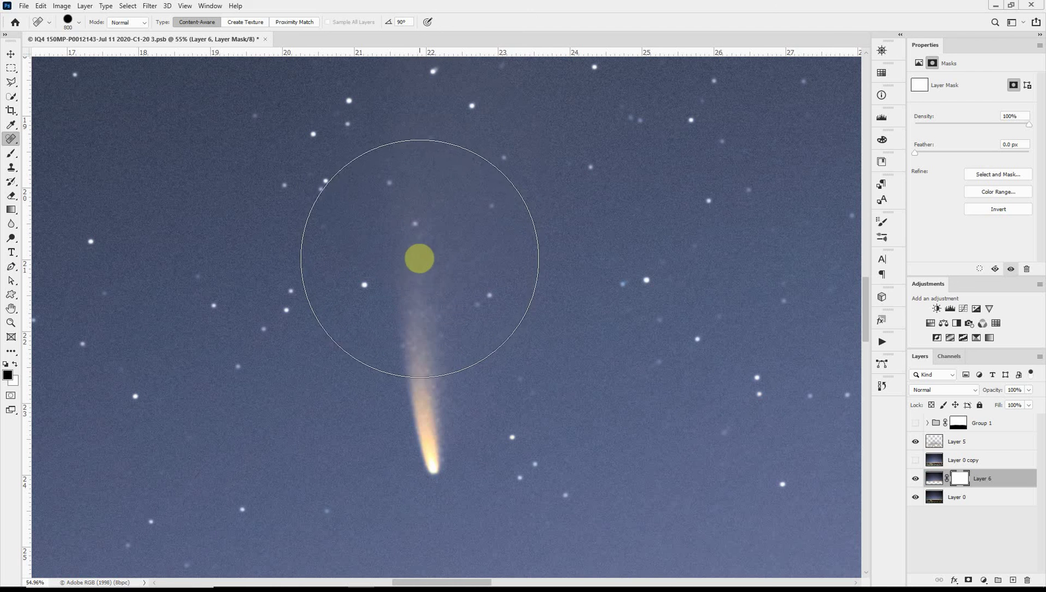
scroll(508, 260, down, 1)
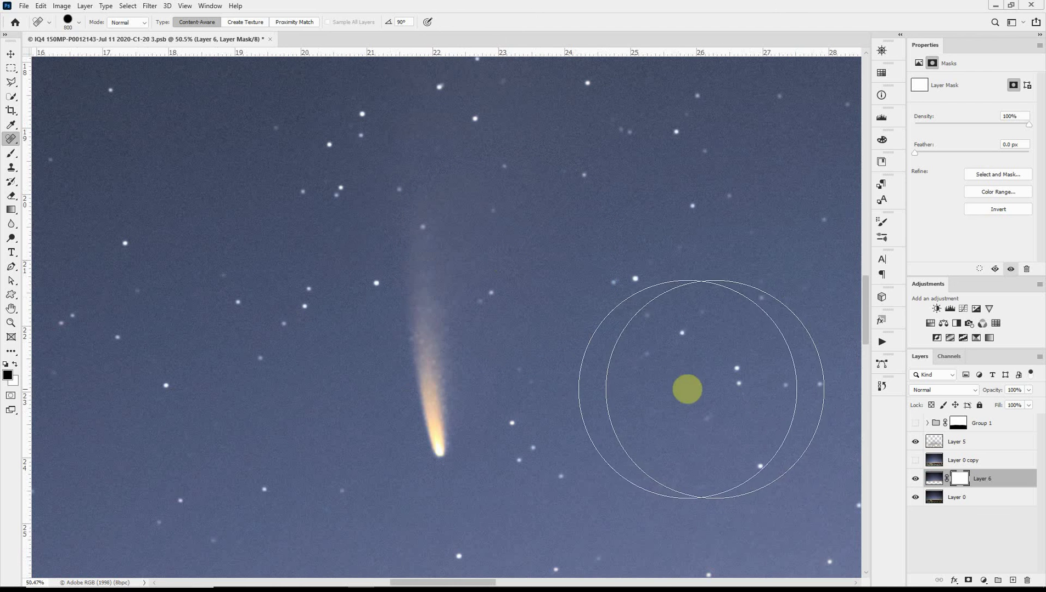
key(b)
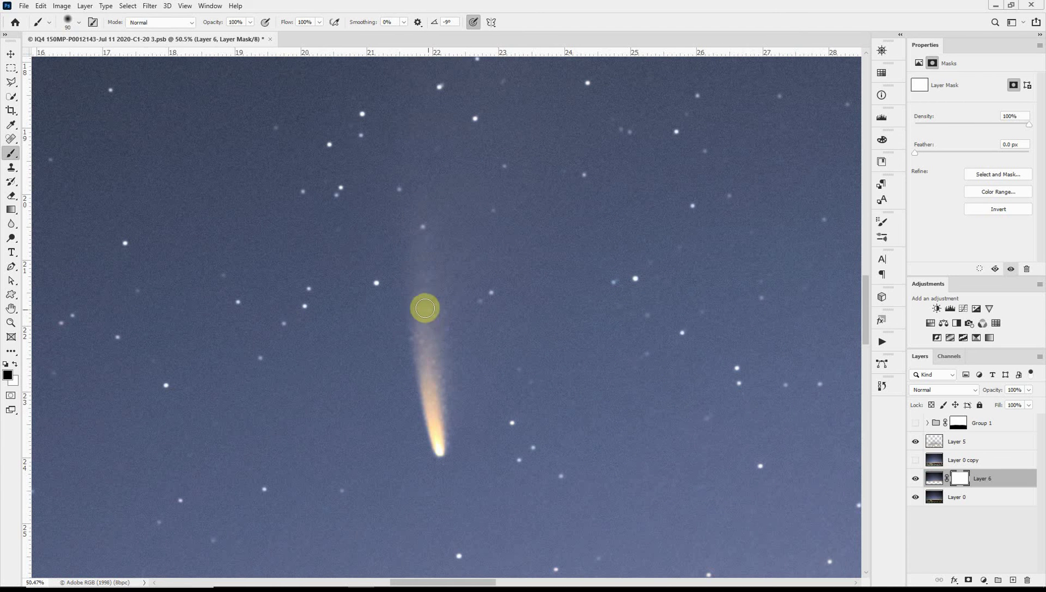
key(bracketright)
key(bracketright)
key(bracketright)
key(bracketright)
key(bracketright)
key(bracketright)
key(bracketright)
key(bracketright)
key(bracketright)
key(bracketright)
key(bracketright)
key(bracketright)
key(bracketright)
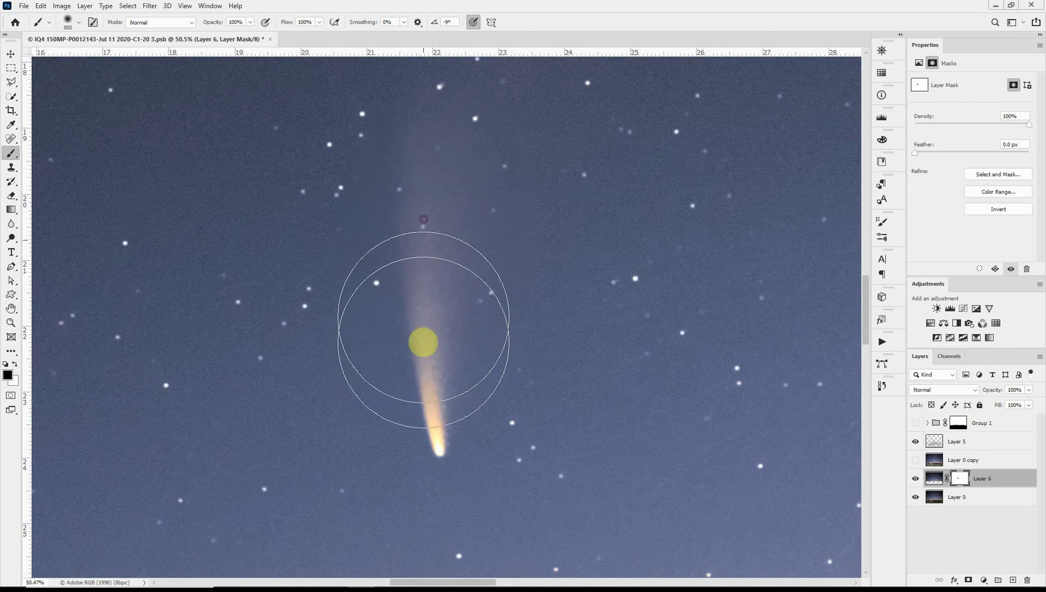
click(426, 214)
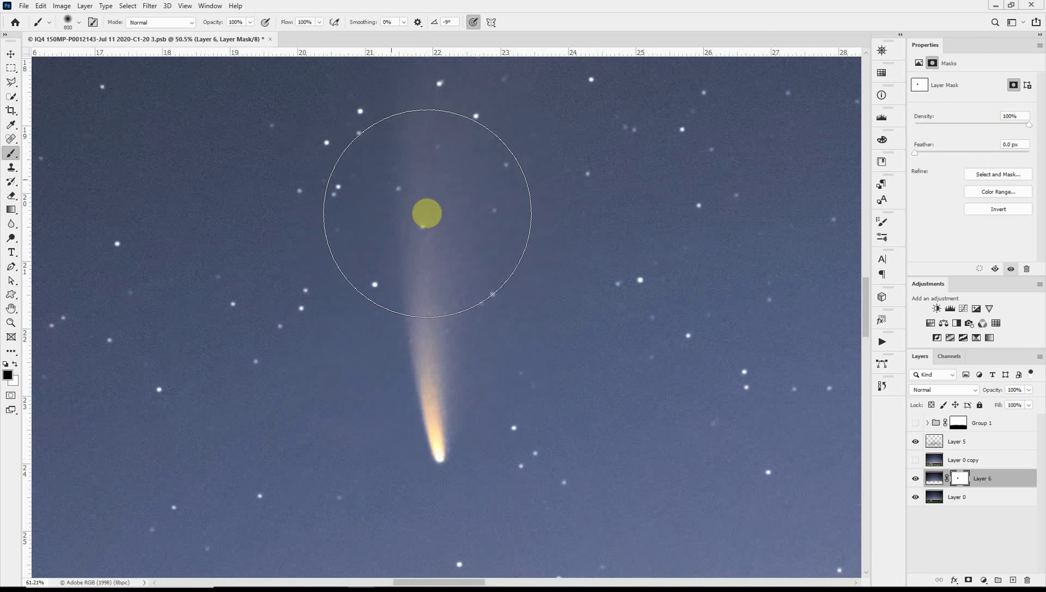
scroll(436, 219, up, 2)
scroll(446, 229, down, 4)
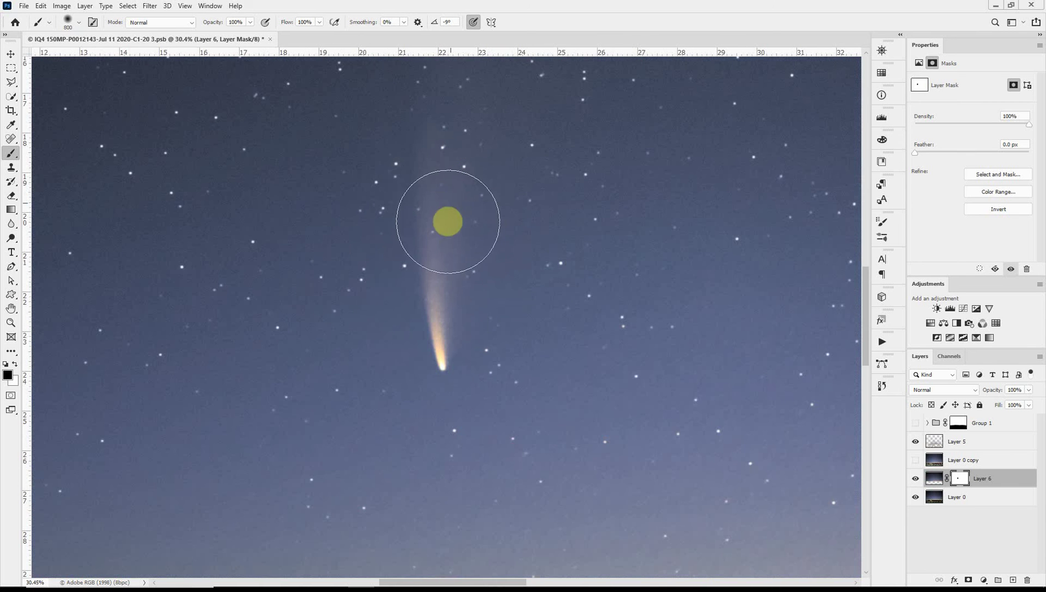
Hide Layer 0 copy, make Layer 5 active and swap the foreground and background colours.
click(914, 460)
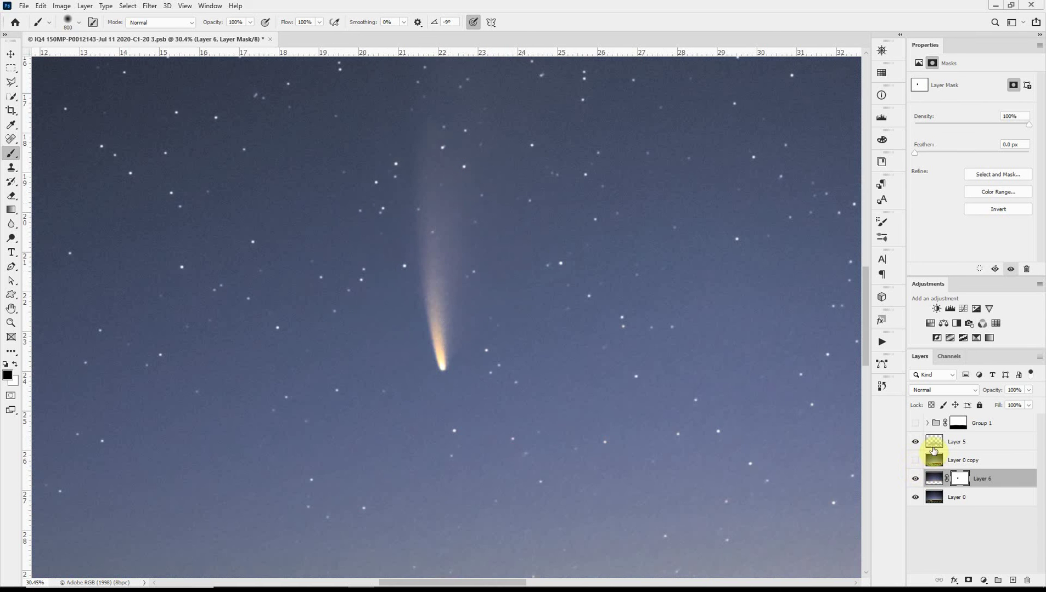
click(934, 449)
key(x)
scroll(653, 330, down, 2)
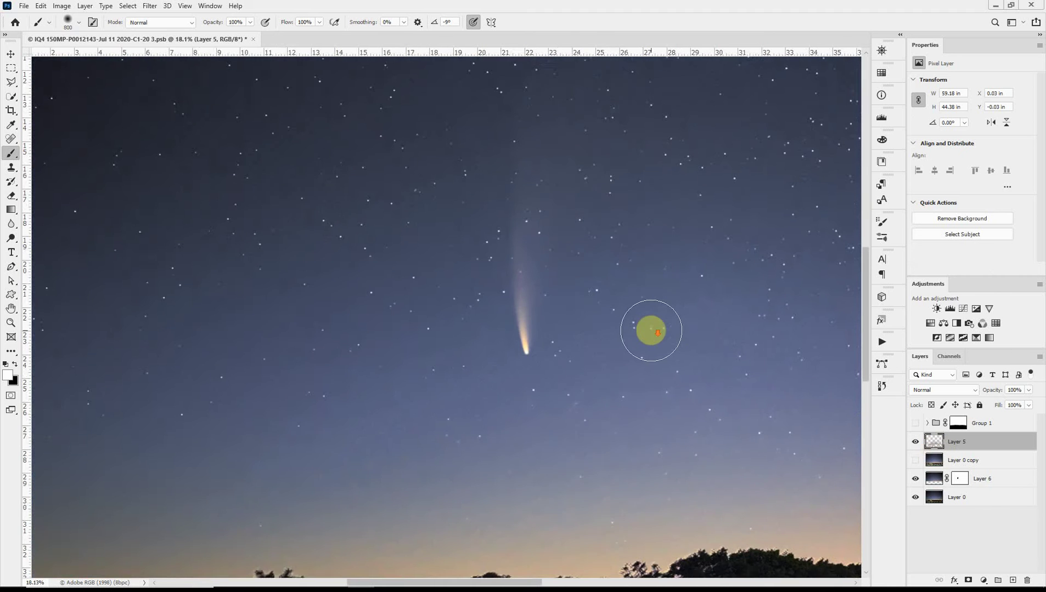
scroll(670, 334, down, 2)
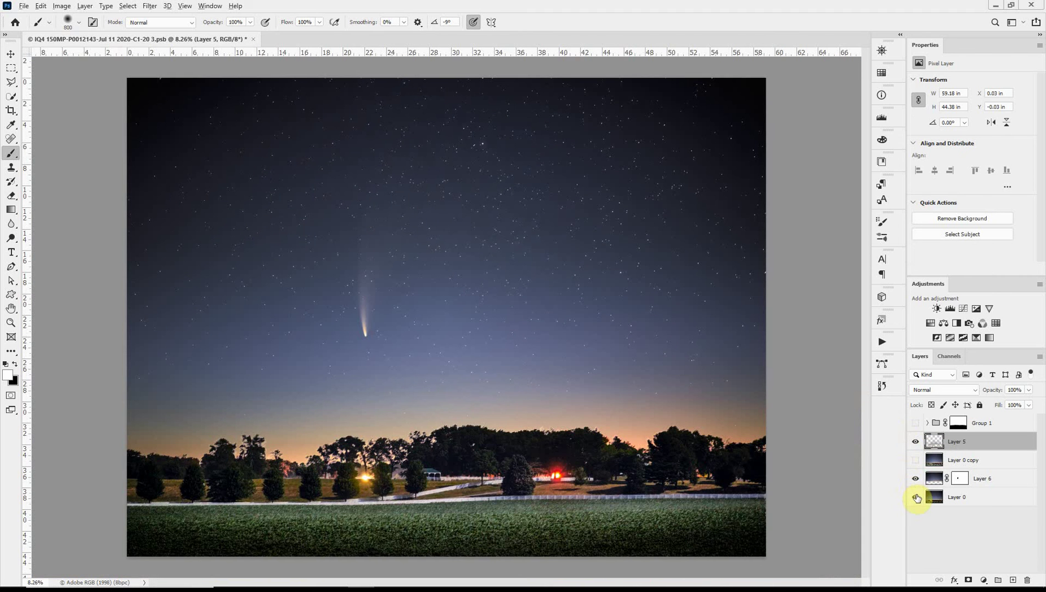
Compare against the base image, then group Layer 5, Layer 0 copy and Layer 6 into Group 2.
alt+click(915, 497)
alt+click(915, 497)
shift+click(1009, 480)
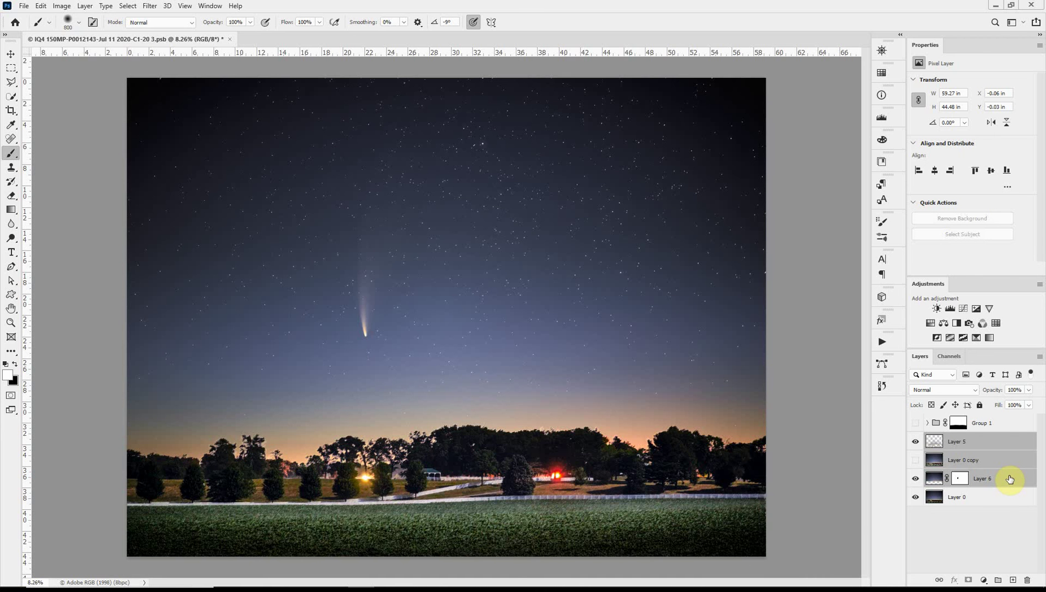
key(ctrl+g)
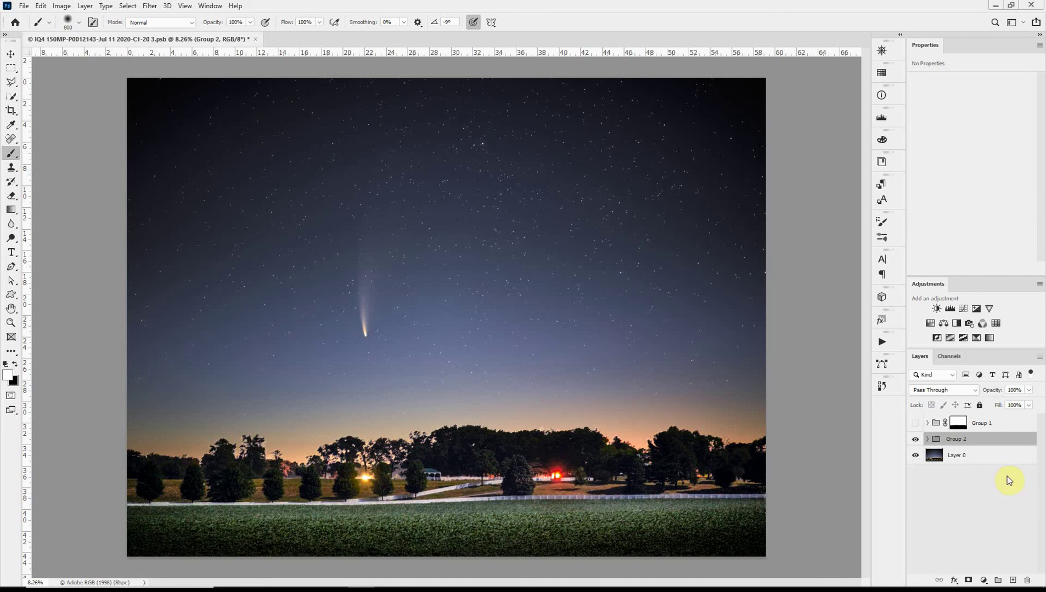
Add a mask to Group 2 and paint it black over the field with a greatly enlarged brush.
click(968, 581)
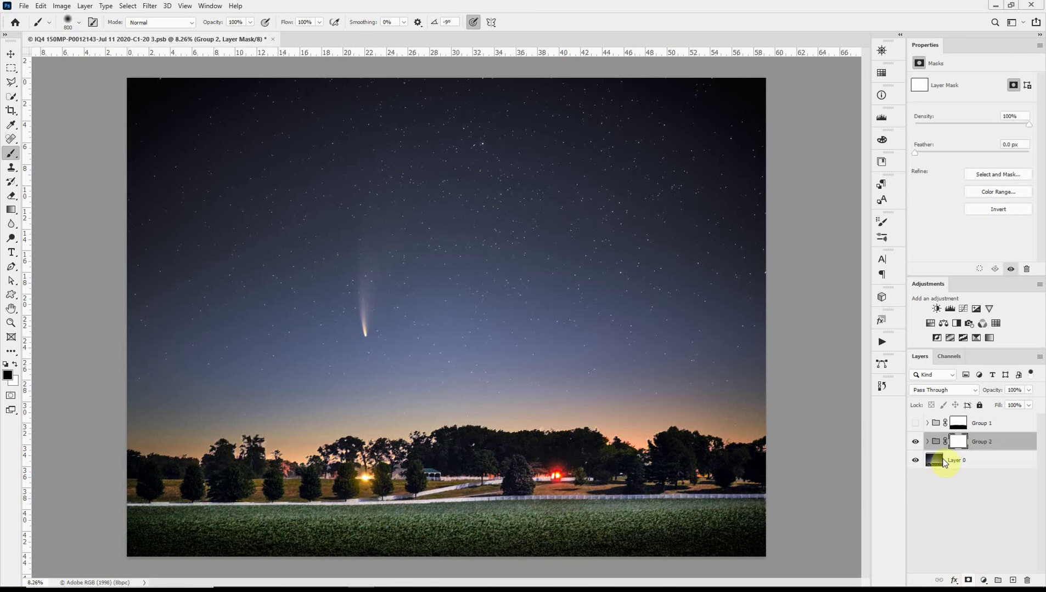
key(x)
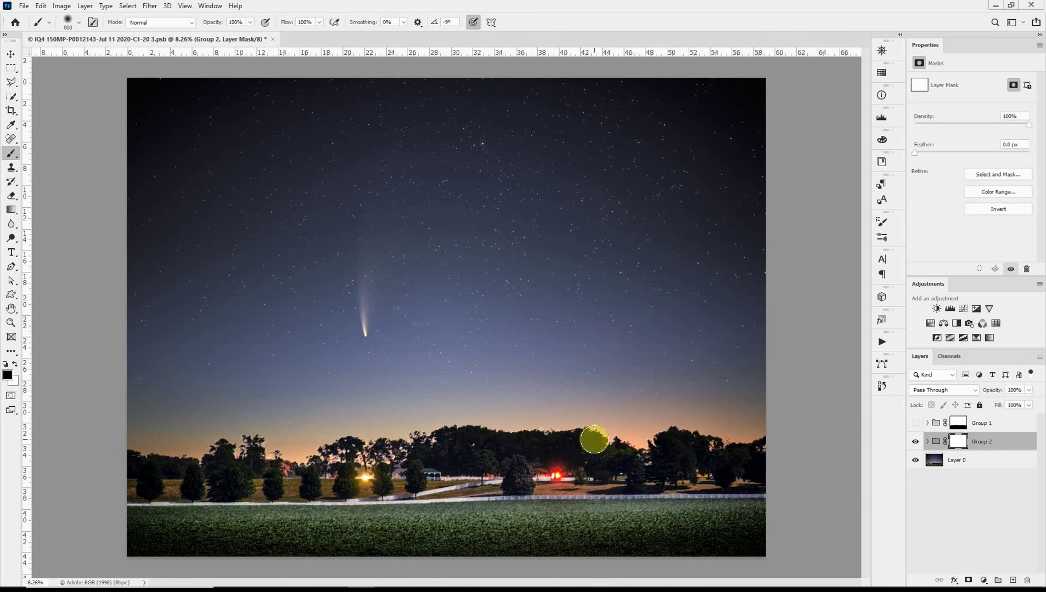
key(bracketright)
key(bracketright)
key(bracketright)
key(bracketright)
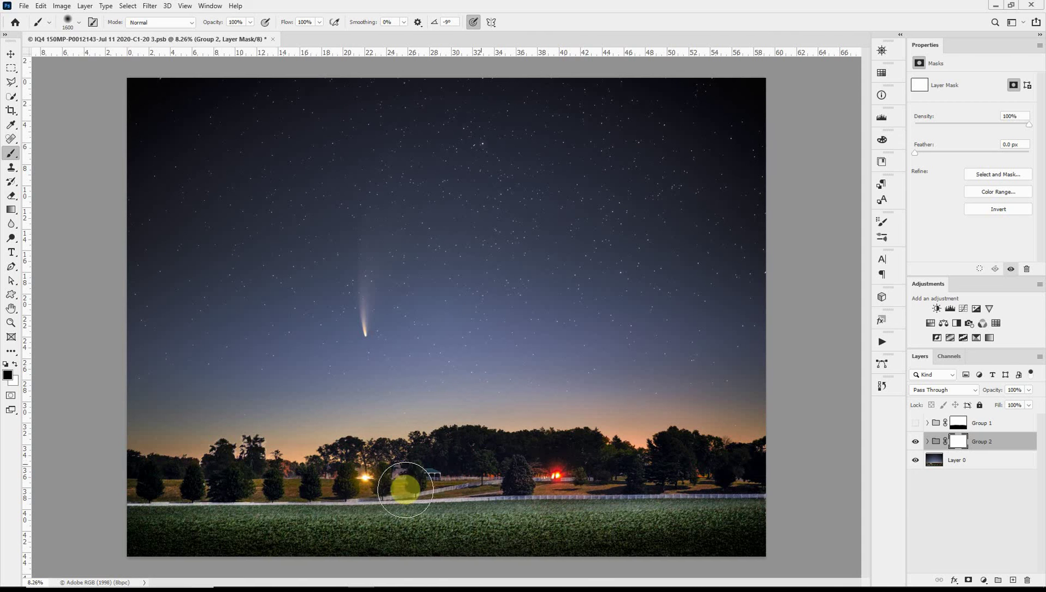
mouse_move(324, 522)
mouse_down()
mouse_move(531, 527)
mouse_move(351, 525)
mouse_move(355, 502)
mouse_up()
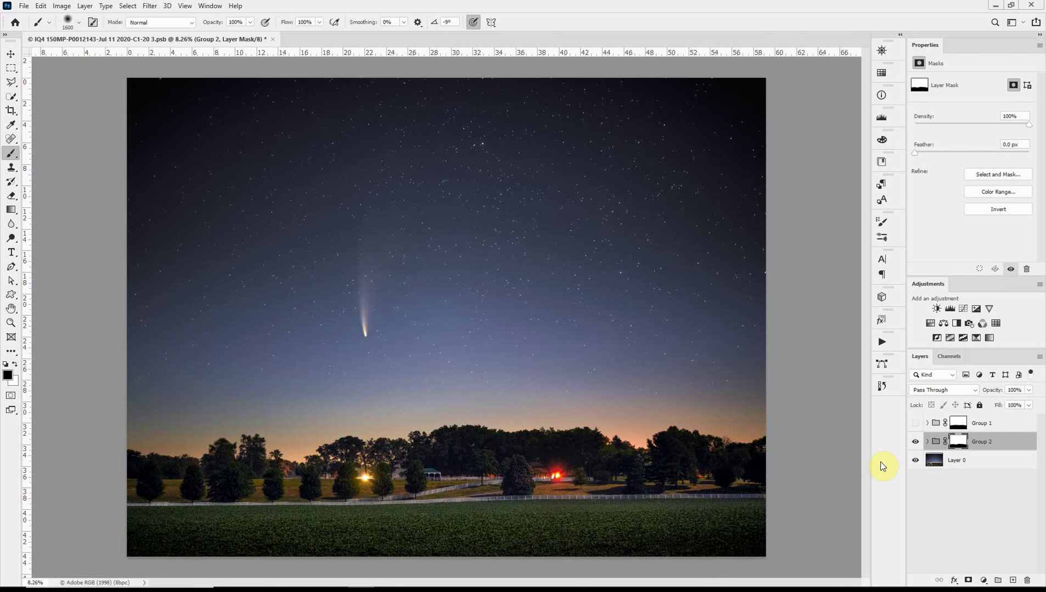
scroll(483, 244, up, 3)
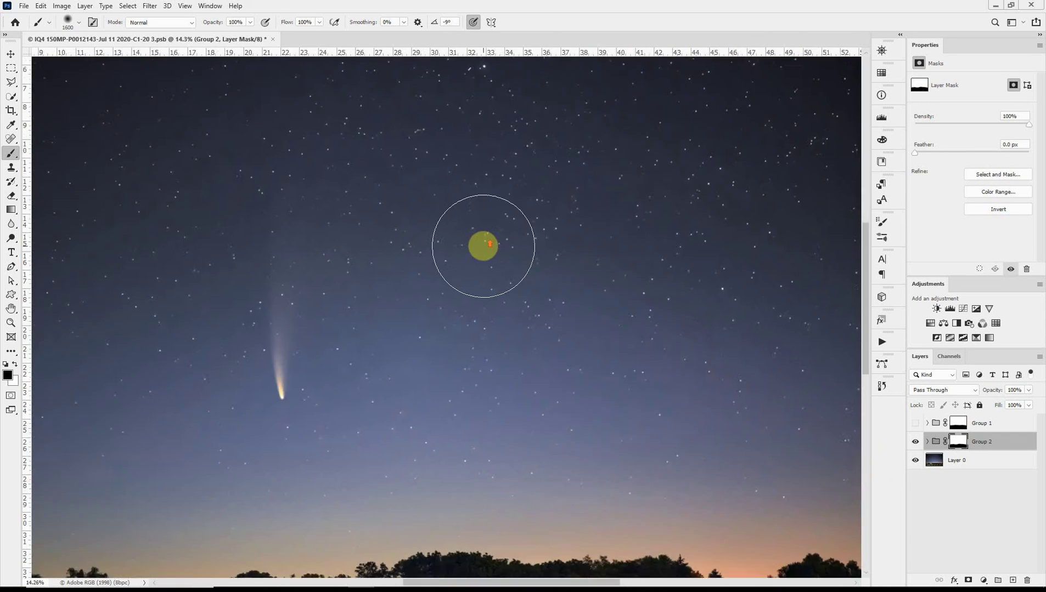
scroll(483, 244, up, 5)
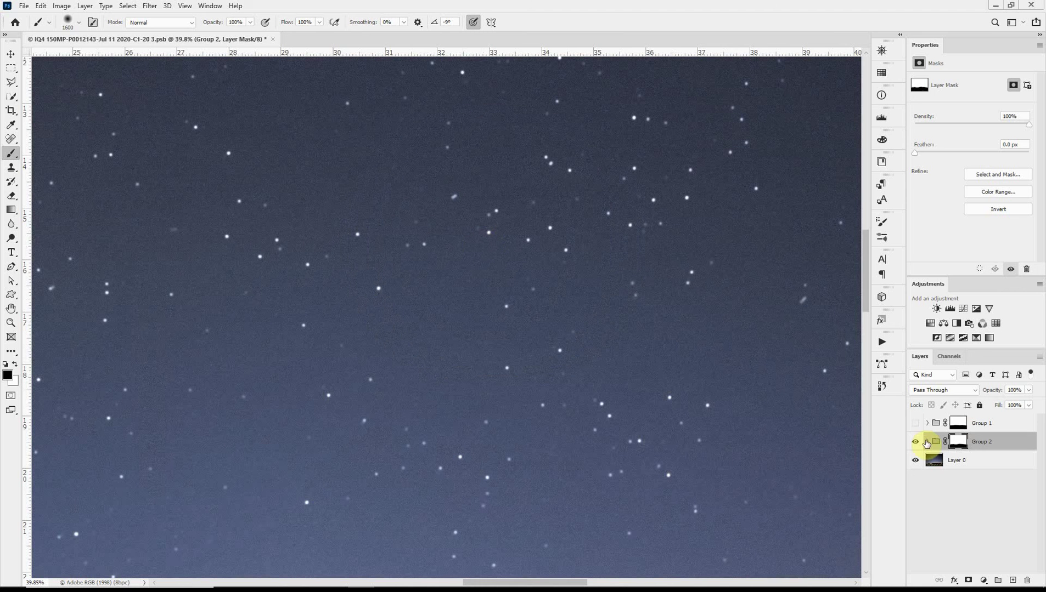
click(916, 442)
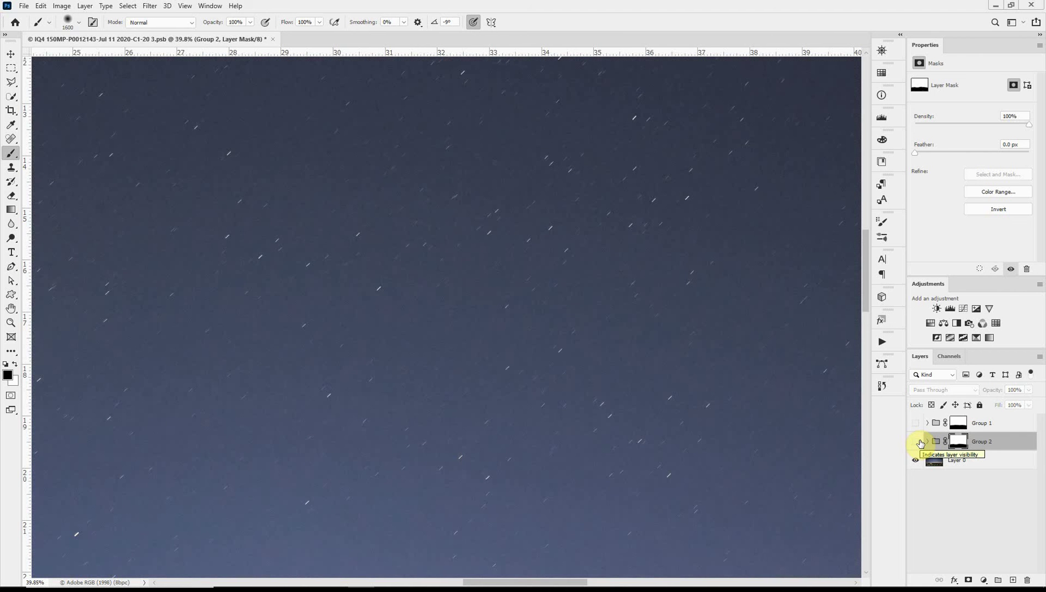
click(916, 442)
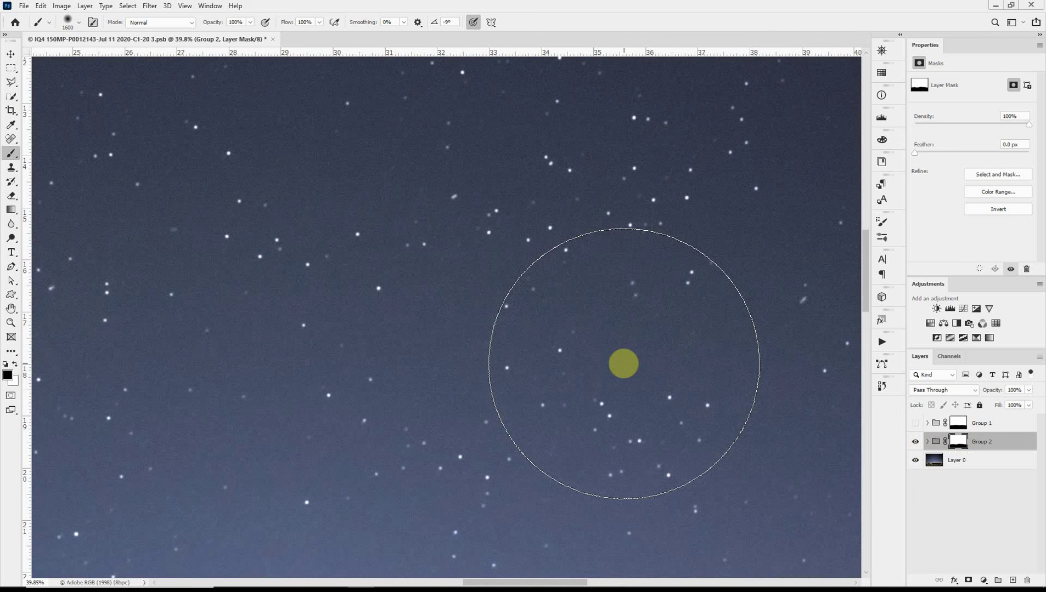
drag(623, 363, 622, 362)
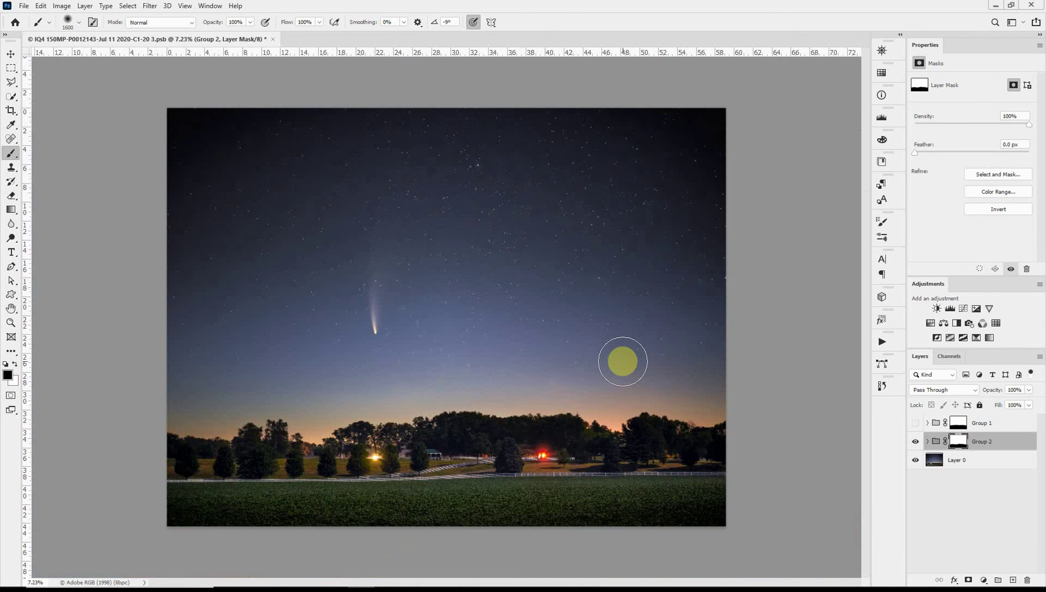